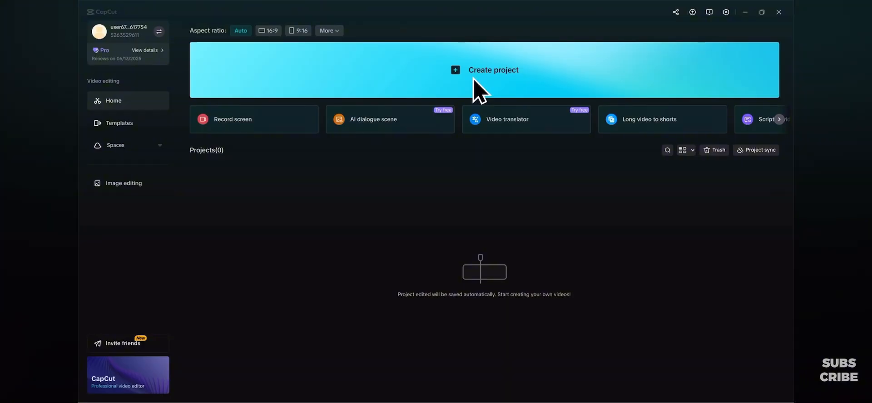
- Create a new project, then open its project settings to review them and close them without saving
{"action": "left_click", "coordinate": [478, 89]}
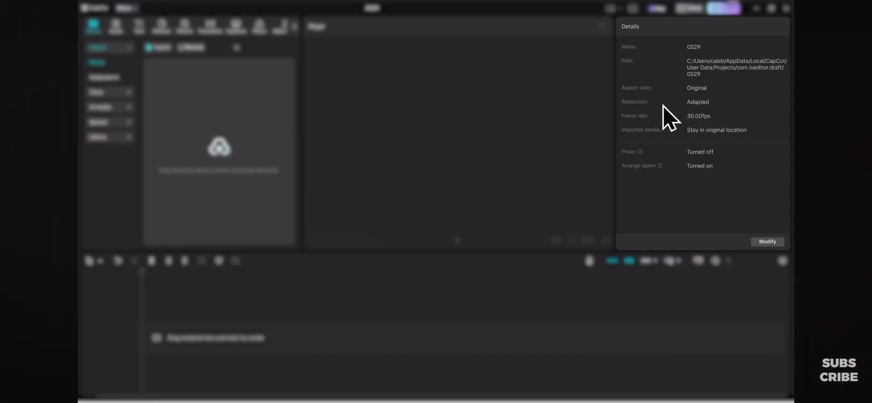
{"action": "left_click", "coordinate": [767, 243]}
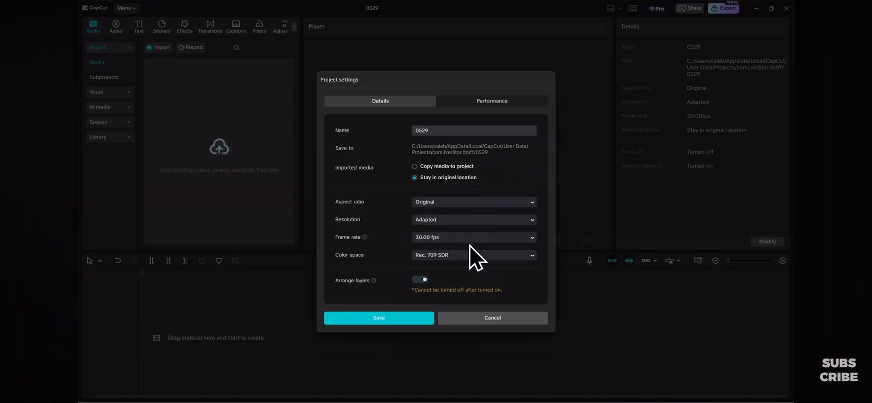
{"action": "left_click", "coordinate": [504, 318]}
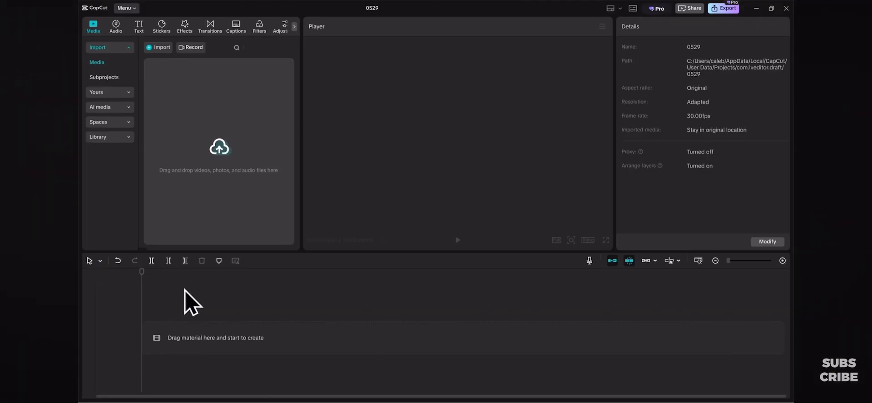
- Import Clip 1, Clip 2 and Clip 3 from the Assets folder and place all three in order on the timeline
{"action": "left_click", "coordinate": [221, 154]}
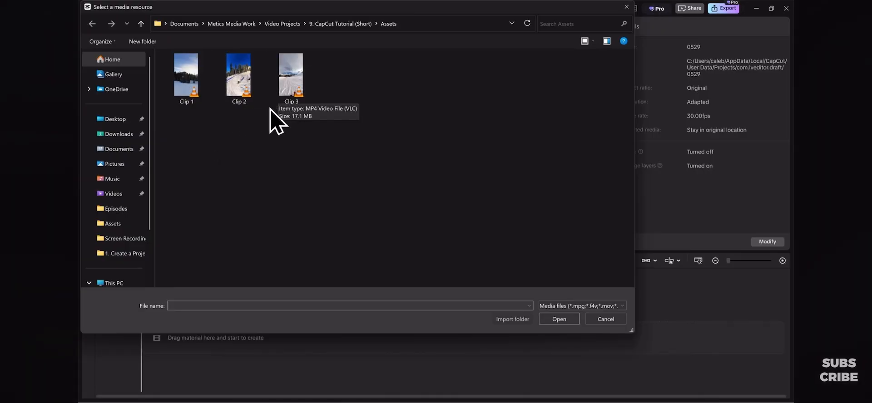
{"action": "left_click", "coordinate": [194, 91]}
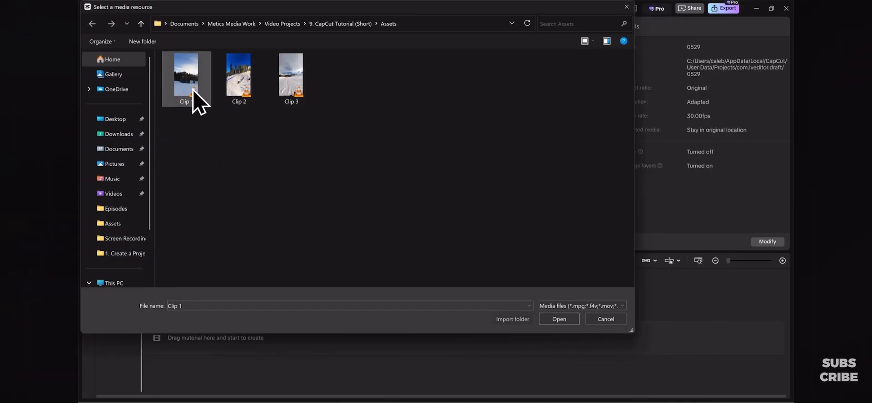
{"action": "left_click", "coordinate": [296, 88], "text": "shift"}
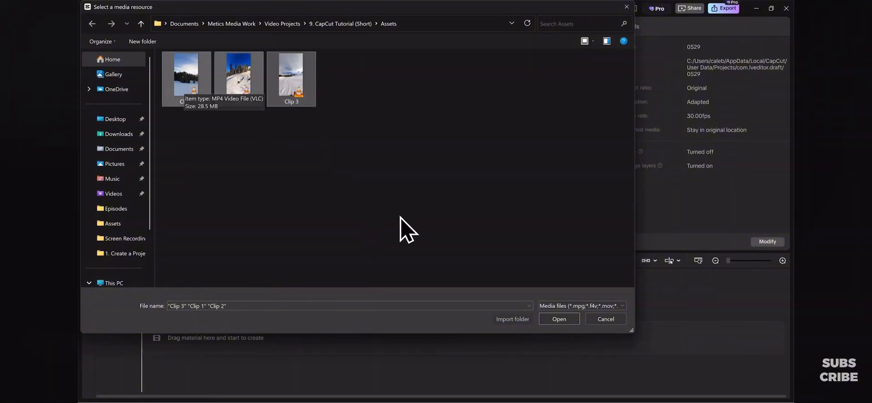
{"action": "left_click", "coordinate": [560, 320]}
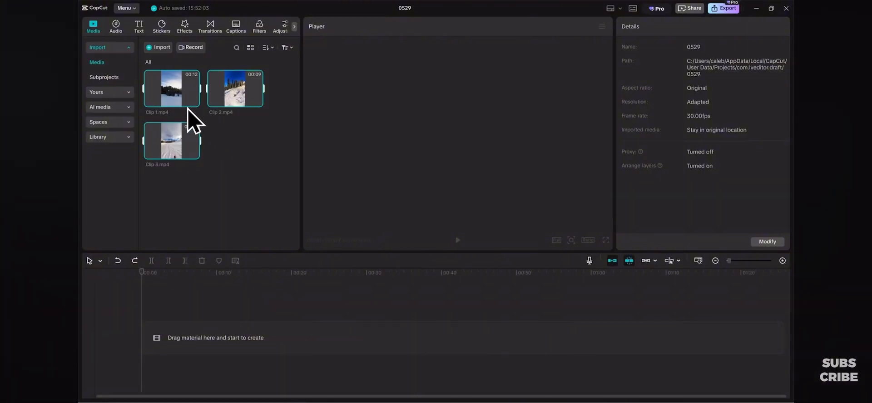
{"action": "mouse_move", "coordinate": [183, 102]}
{"action": "left_click_drag", "start_coordinate": [166, 91], "coordinate": [187, 339]}
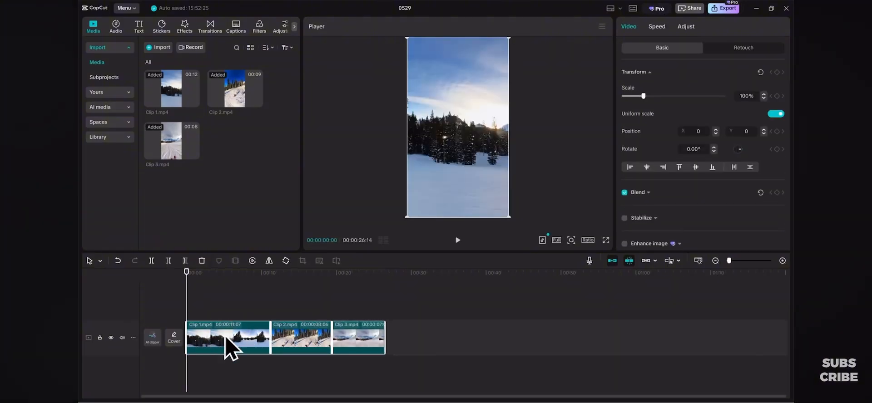
- Zoom the timeline in and out to examine the three clips at different time scales
{"action": "scroll", "coordinate": [228, 346], "scroll_direction": "up", "scroll_amount": 1}
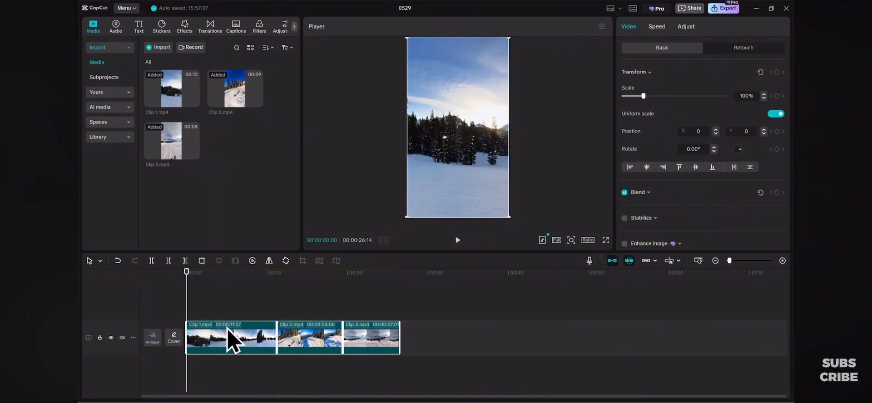
{"action": "key", "text": "ctrl"}
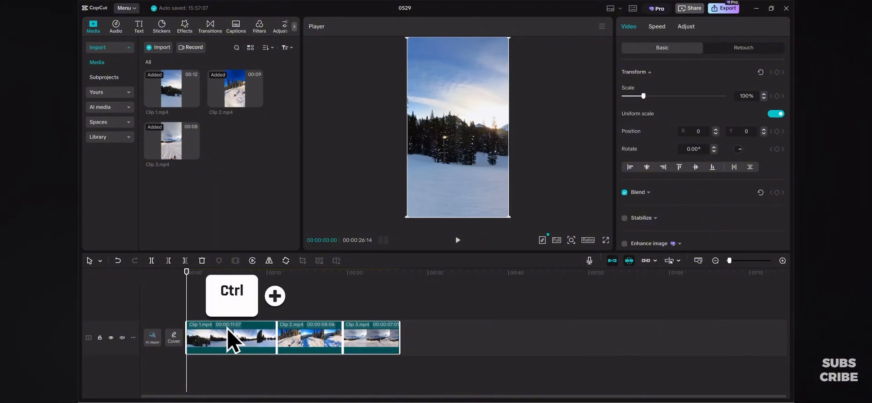
{"action": "key", "text": "ctrl+plus"}
{"action": "key", "text": "ctrl+plus"}
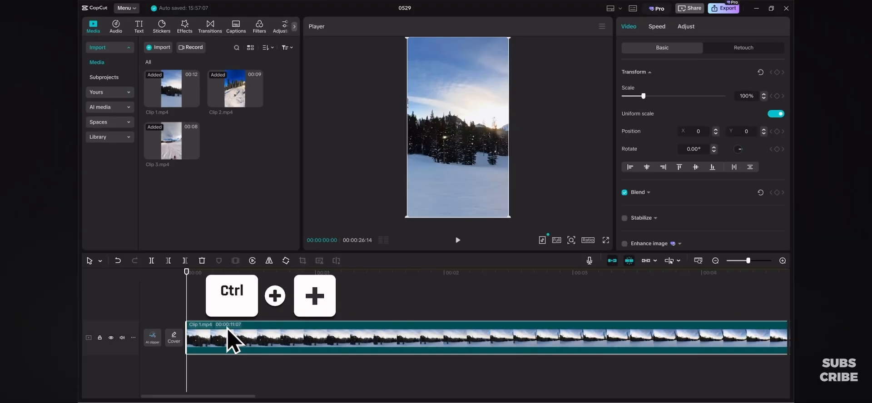
{"action": "key", "text": "ctrl+plus"}
{"action": "key", "text": "ctrl+plus"}
{"action": "key", "text": "ctrl+plus"}
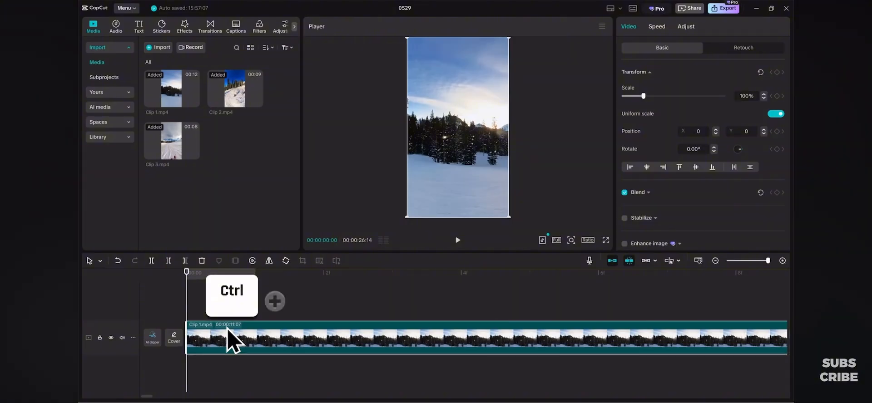
{"action": "key", "text": "ctrl+minus"}
{"action": "key", "text": "ctrl+minus"}
{"action": "key", "text": "ctrl+minus"}
{"action": "key", "text": "ctrl+minus"}
{"action": "key", "text": "ctrl+minus"}
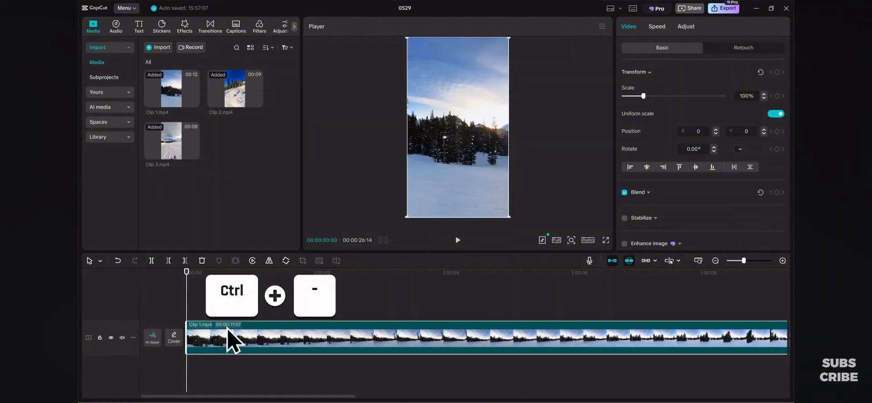
{"action": "key", "text": "ctrl+minus"}
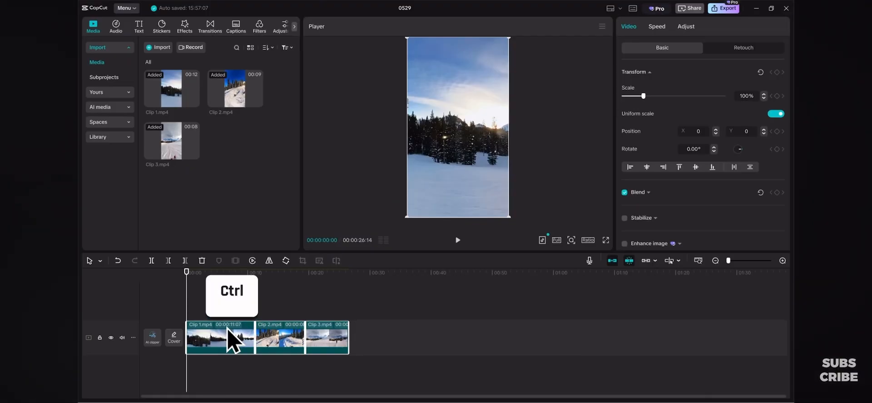
{"action": "scroll", "coordinate": [227, 339], "scroll_direction": "up", "scroll_amount": 1, "text": "ctrl"}
{"action": "scroll", "coordinate": [227, 328], "scroll_direction": "up", "scroll_amount": 3, "text": "ctrl"}
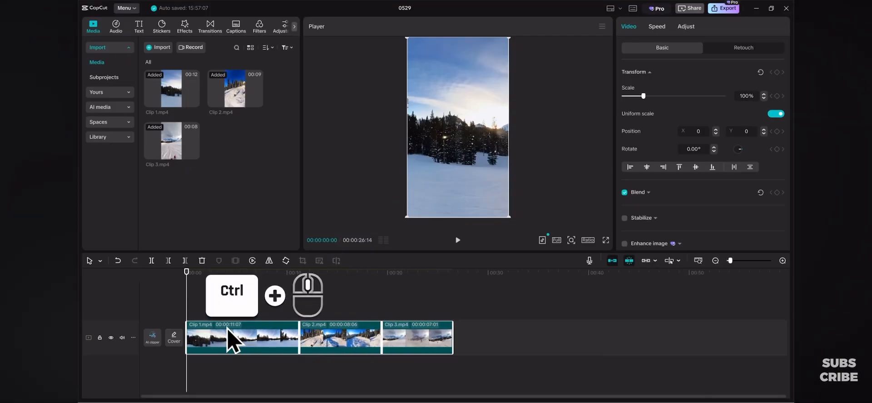
{"action": "scroll", "coordinate": [227, 339], "scroll_direction": "up", "scroll_amount": 4, "text": "ctrl"}
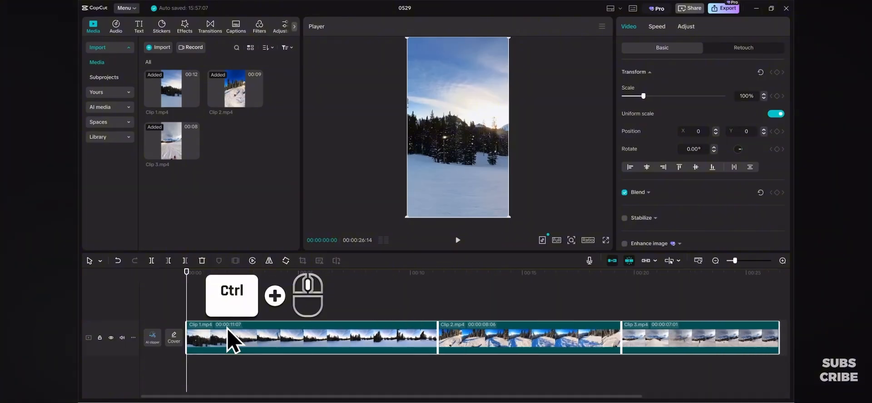
{"action": "scroll", "coordinate": [228, 329], "scroll_direction": "down", "scroll_amount": 5, "text": "ctrl"}
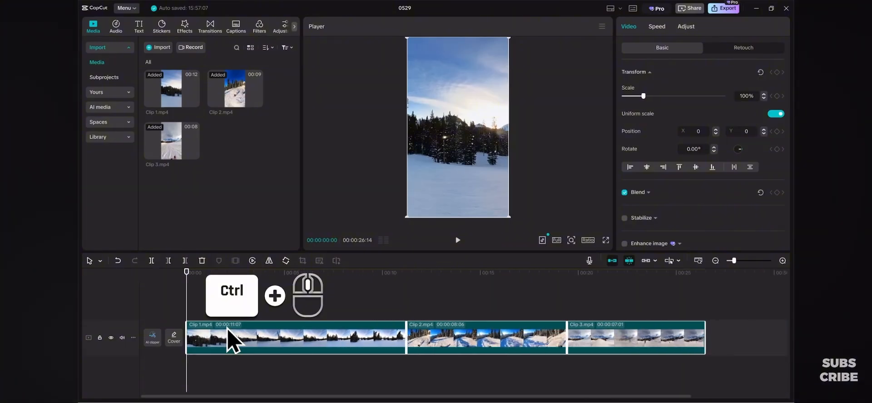
{"action": "scroll", "coordinate": [231, 341], "scroll_direction": "down", "scroll_amount": 1, "text": "ctrl"}
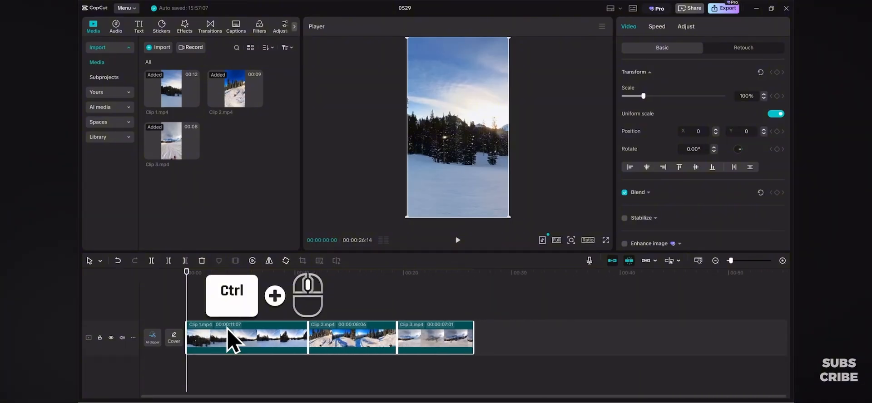
{"action": "scroll", "coordinate": [233, 341], "scroll_direction": "up", "scroll_amount": 3, "text": "ctrl"}
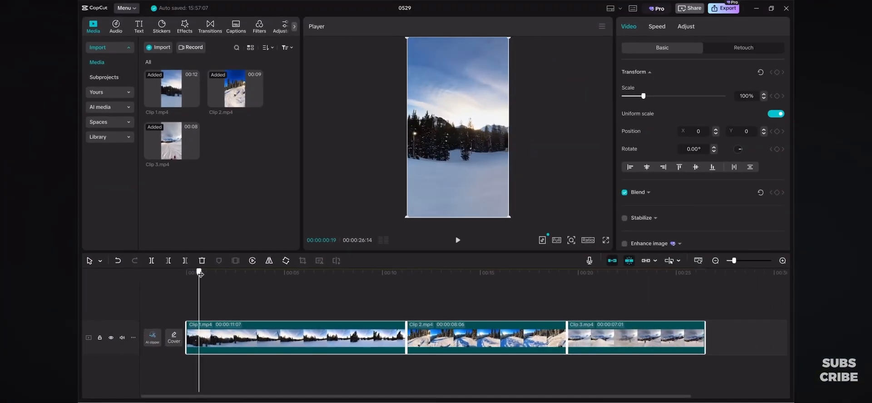
- Try splitting Clip 1 at 00:00:04:02 and deleting the part after the cut
{"action": "left_click_drag", "start_coordinate": [200, 273], "coordinate": [266, 273]}
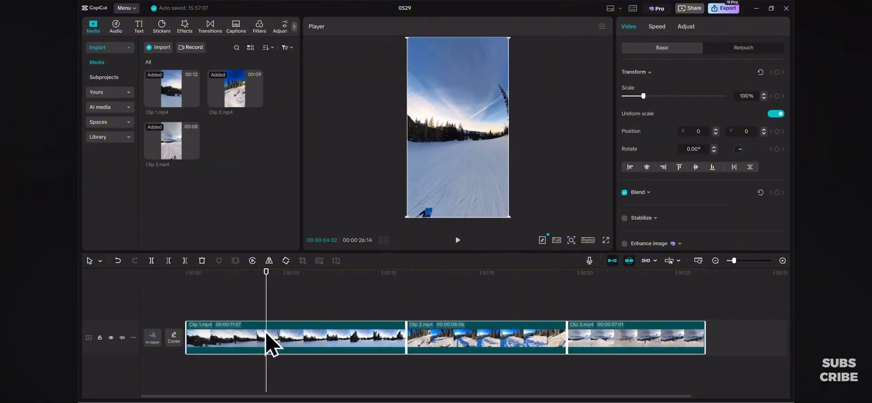
{"action": "left_click", "coordinate": [268, 345]}
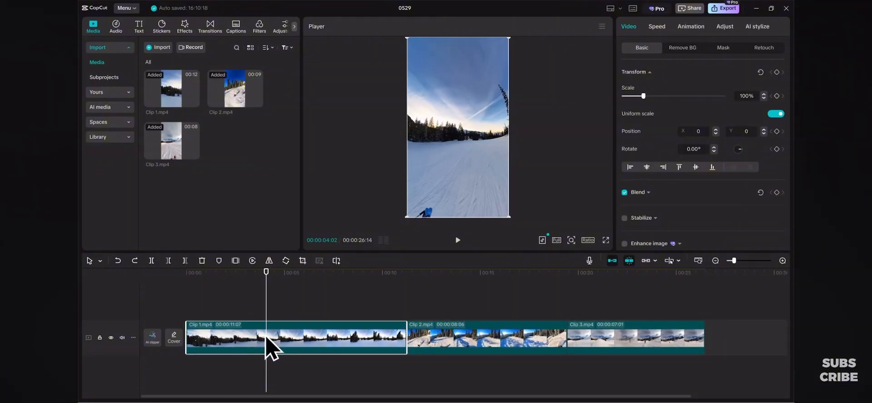
{"action": "left_click", "coordinate": [152, 262]}
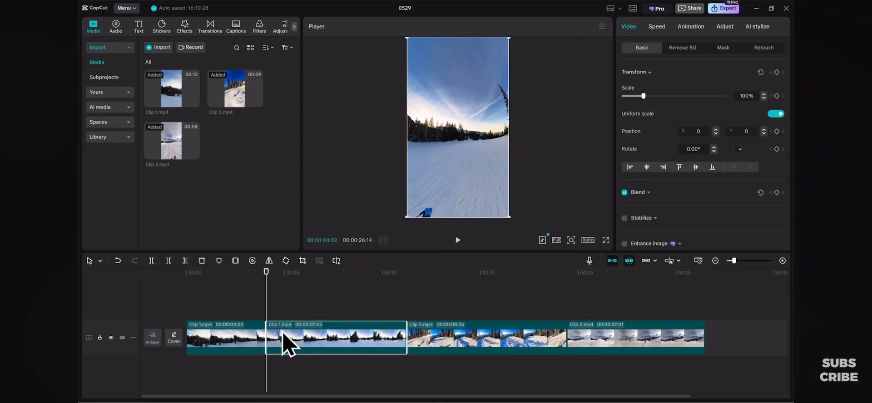
{"action": "key", "text": "Delete"}
{"action": "key", "text": "Delete"}
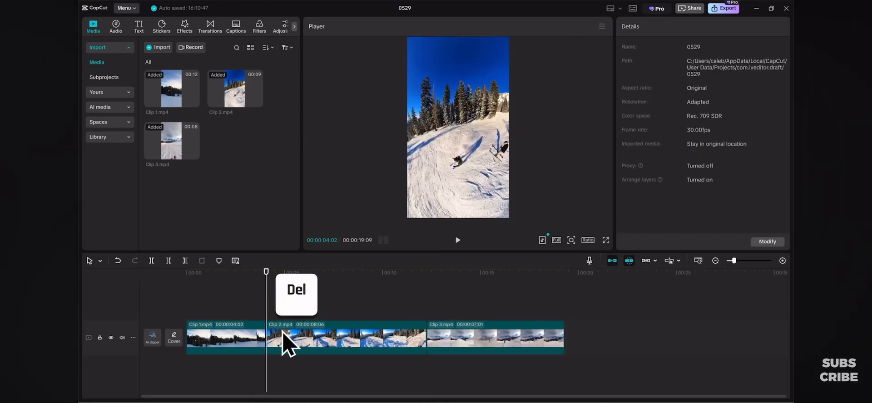
{"action": "key", "text": "ctrl+z"}
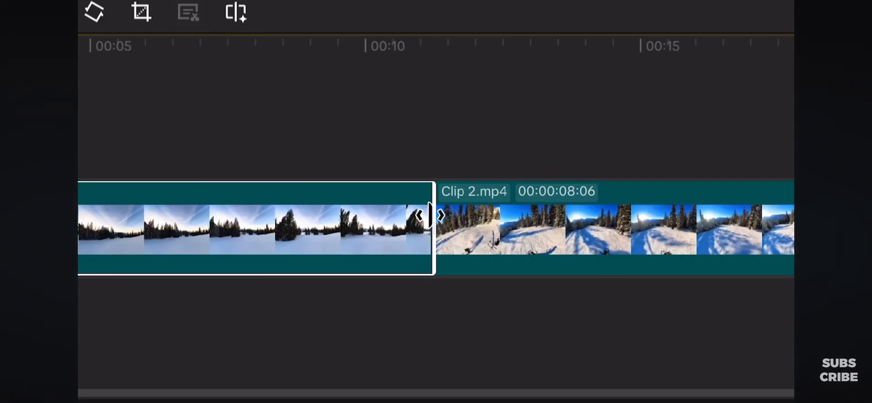
- Try shortening Clip 1 from its end edge, and try removing its part before 00:00:04:02
{"action": "left_click_drag", "start_coordinate": [430, 216], "coordinate": [105, 216]}
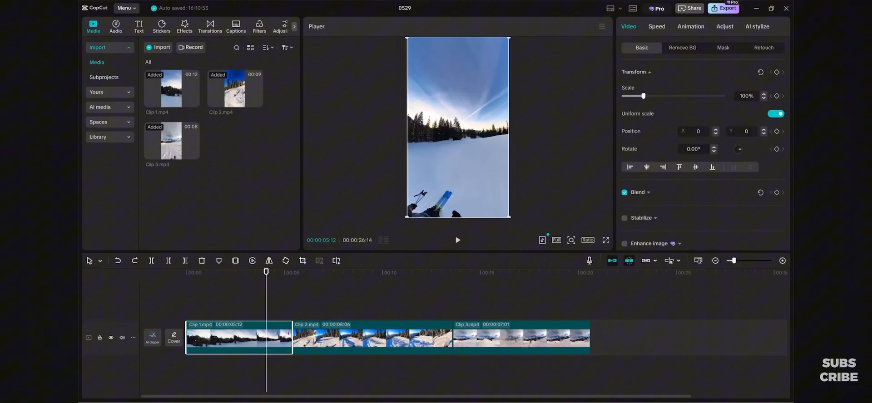
{"action": "left_click_drag", "start_coordinate": [293, 337], "coordinate": [274, 337]}
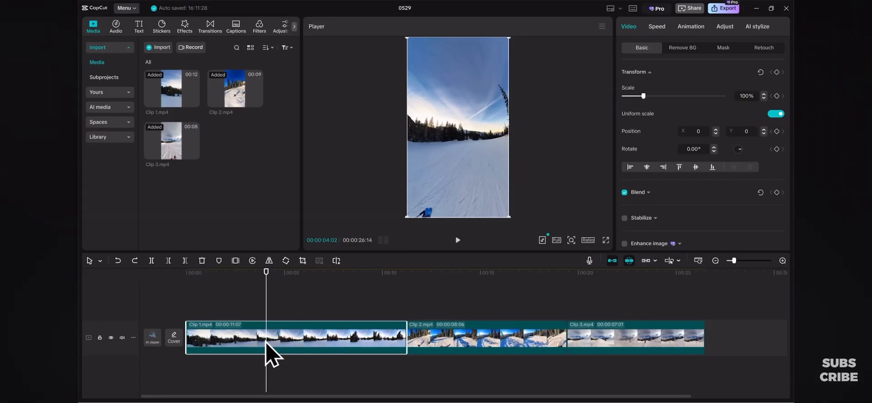
{"action": "key", "text": "q"}
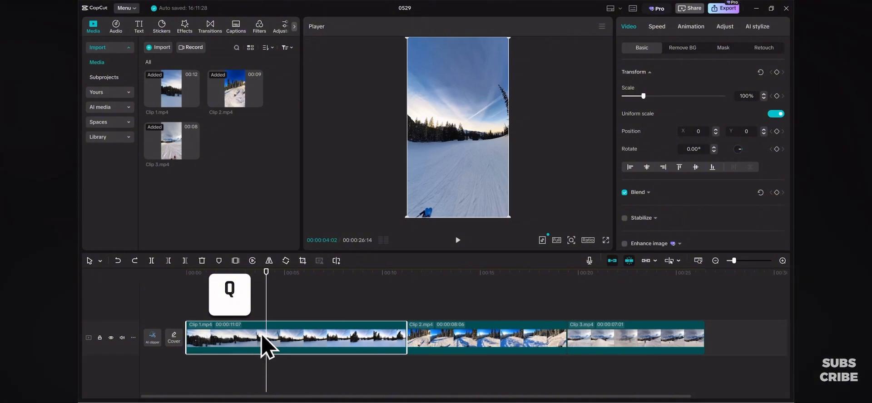
{"action": "key", "text": "q"}
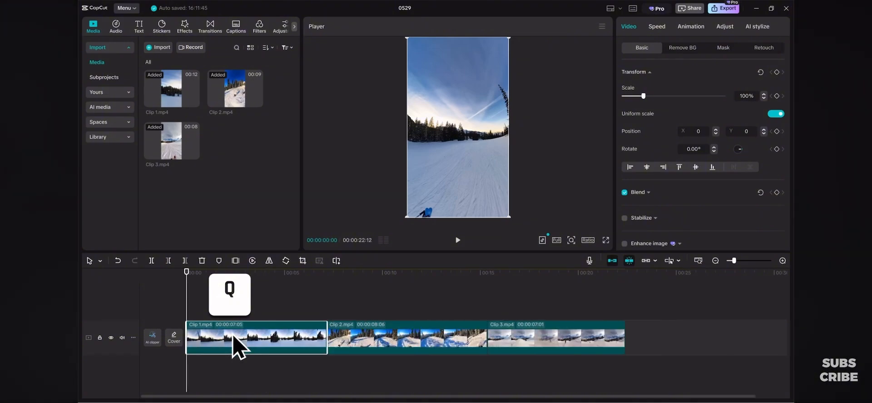
{"action": "key", "text": "ctrl+z"}
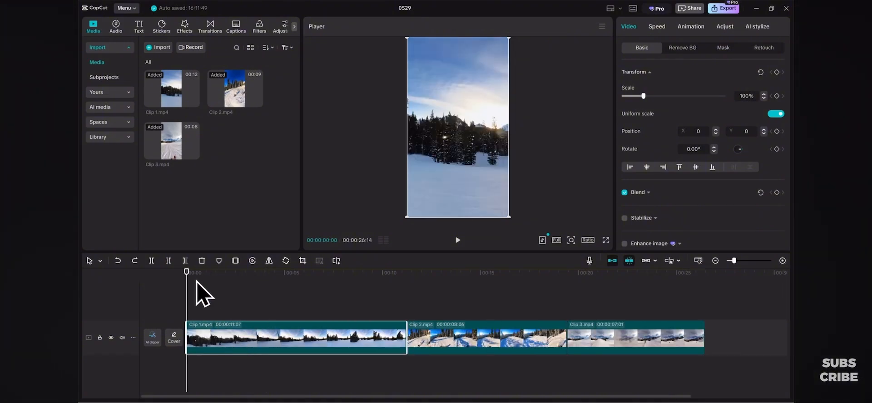
- Move the playhead to 00:00:04:04 and remove the part of Clip 1 after it
{"action": "left_click_drag", "start_coordinate": [187, 273], "coordinate": [267, 275]}
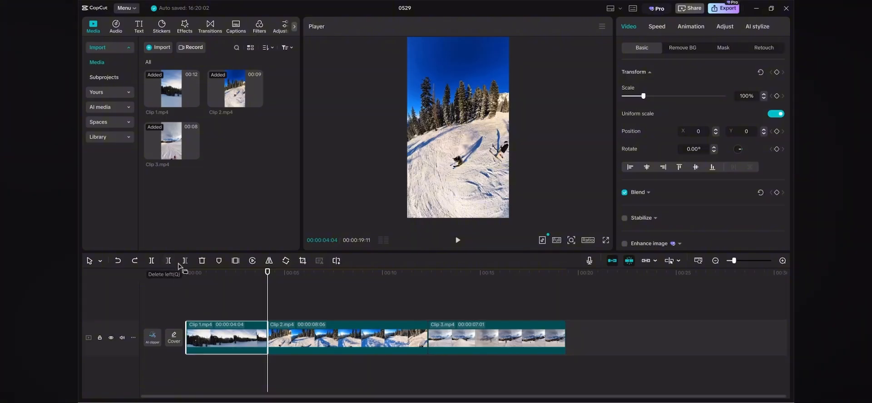
- Try adding a freeze frame at 00:00:04:04, and try reversing Clip 1
{"action": "left_click", "coordinate": [236, 262]}
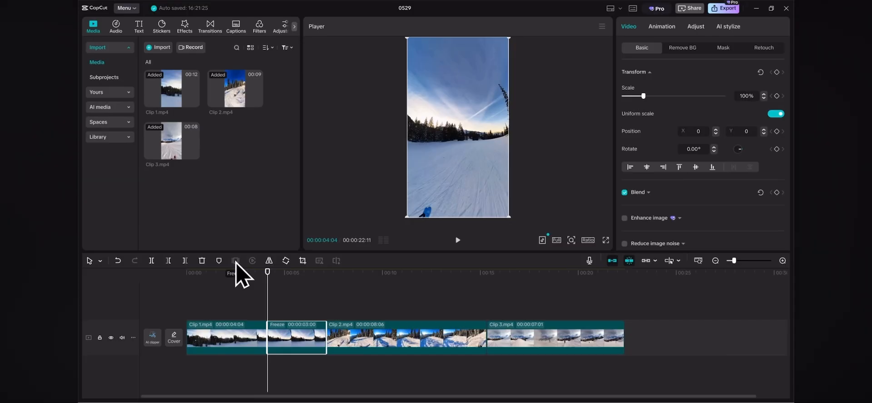
{"action": "key", "text": "ctrl+z"}
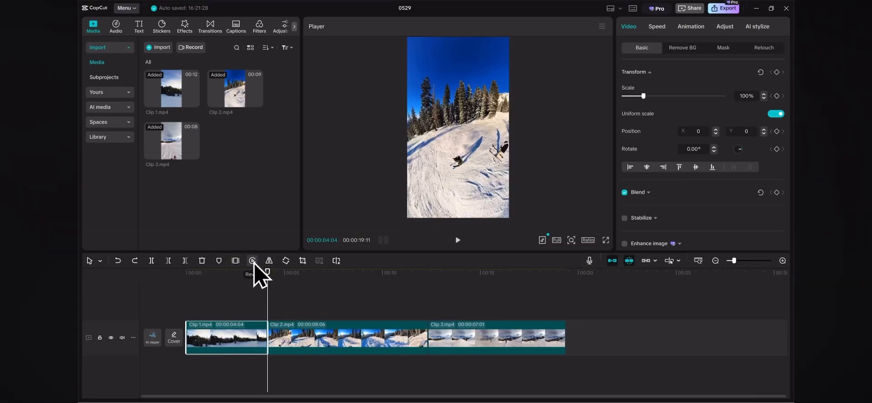
{"action": "left_click", "coordinate": [252, 261]}
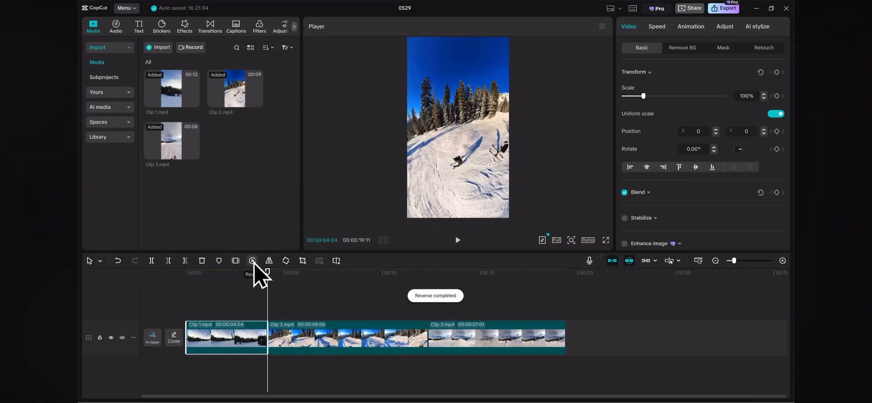
{"action": "key", "text": "ctrl+z"}
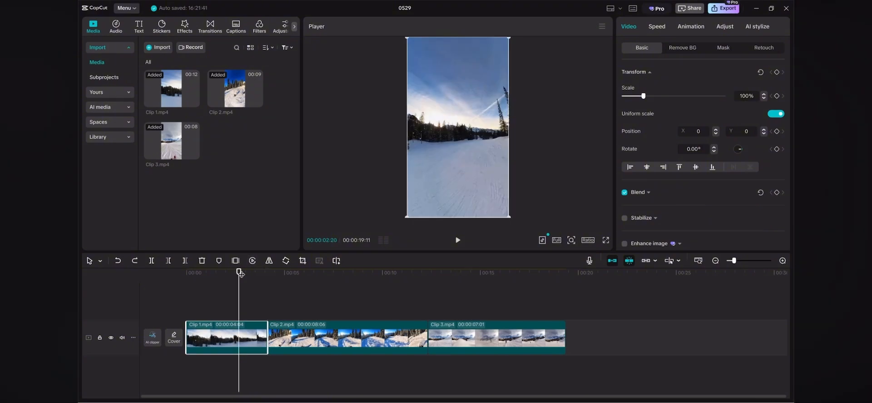
- Mirror Clip 1 and flip it back, and rotate it in 90° increments to 270°
{"action": "left_click", "coordinate": [269, 261]}
{"action": "left_click", "coordinate": [269, 261]}
{"action": "left_click", "coordinate": [287, 261]}
{"action": "left_click", "coordinate": [286, 261]}
{"action": "left_click", "coordinate": [286, 261]}
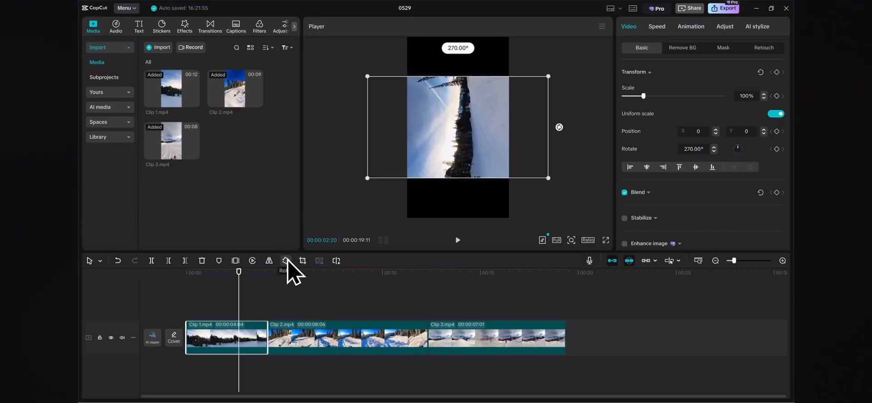
- Rotate Clip 1 by another 90° to 360°, and try cropping it
{"action": "left_click", "coordinate": [286, 261]}
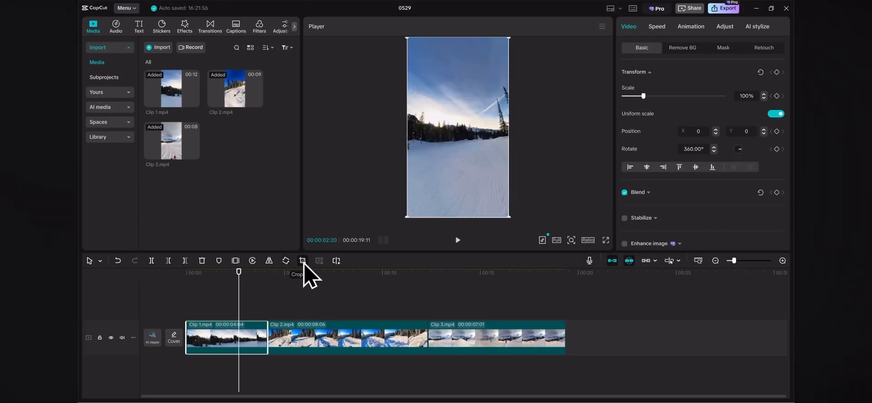
{"action": "left_click", "coordinate": [302, 261]}
{"action": "left_click_drag", "start_coordinate": [380, 200], "coordinate": [366, 214]}
{"action": "left_click", "coordinate": [652, 61]}
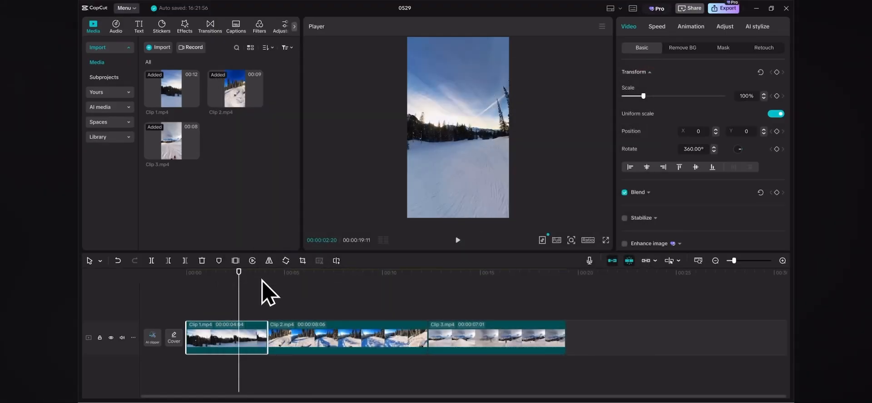
- Add the Pull In II transition between Clip 1 and Clip 2, and play it back
{"action": "left_click_drag", "start_coordinate": [238, 273], "coordinate": [261, 280]}
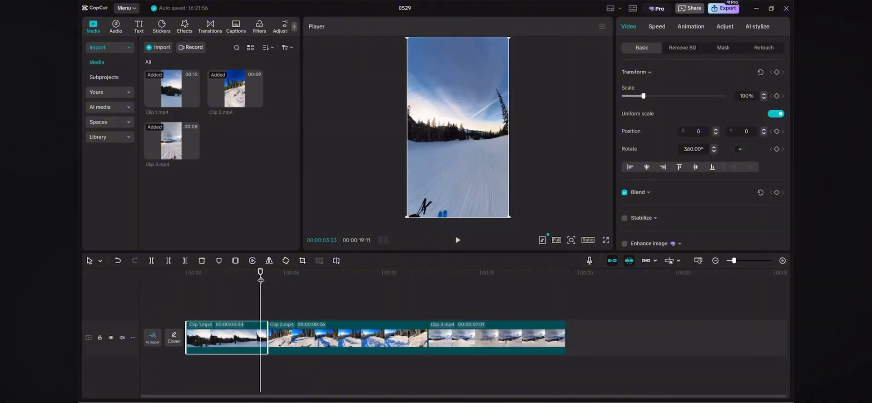
{"action": "left_click", "coordinate": [209, 27]}
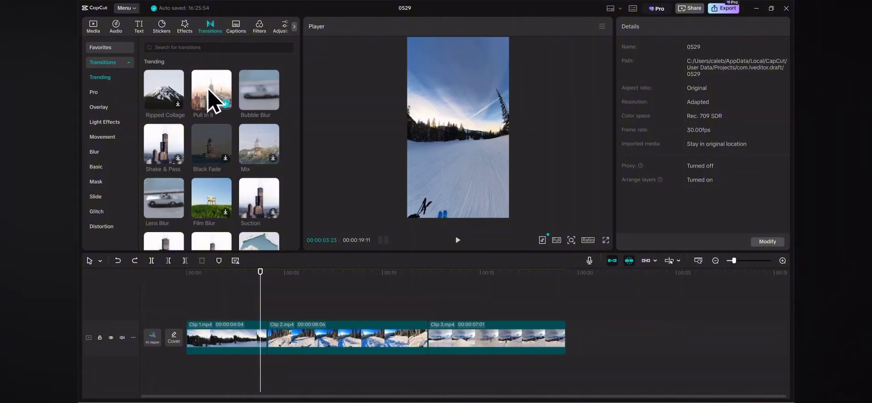
{"action": "left_click_drag", "start_coordinate": [209, 93], "coordinate": [266, 339]}
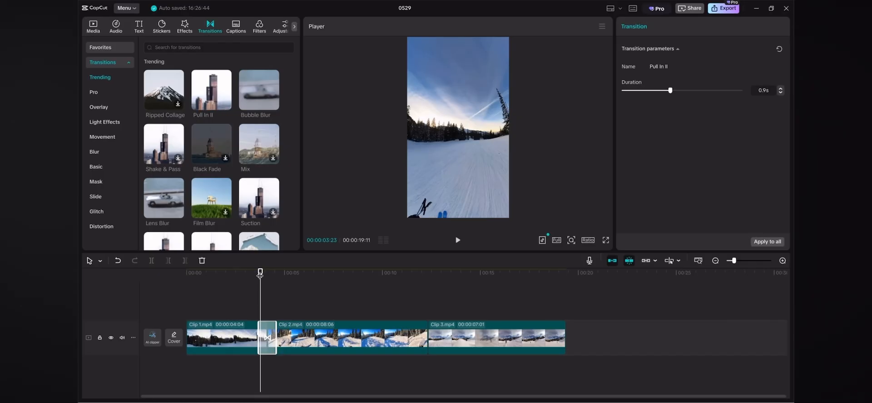
{"action": "left_click_drag", "start_coordinate": [261, 271], "coordinate": [245, 275]}
{"action": "key", "text": "space"}
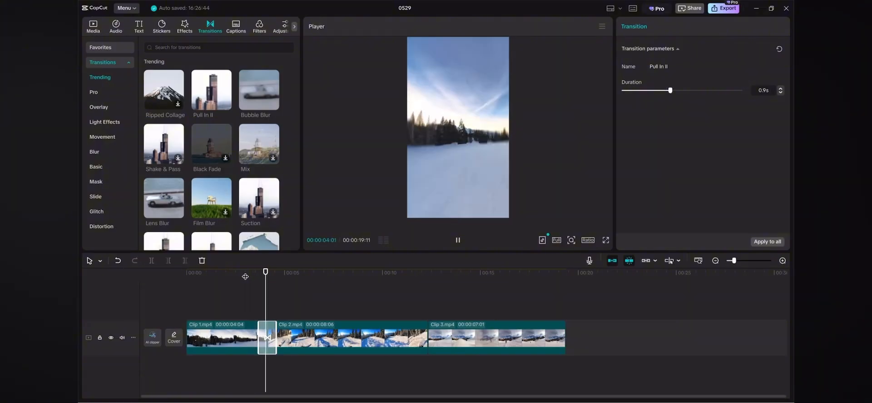
{"action": "key", "text": "space"}
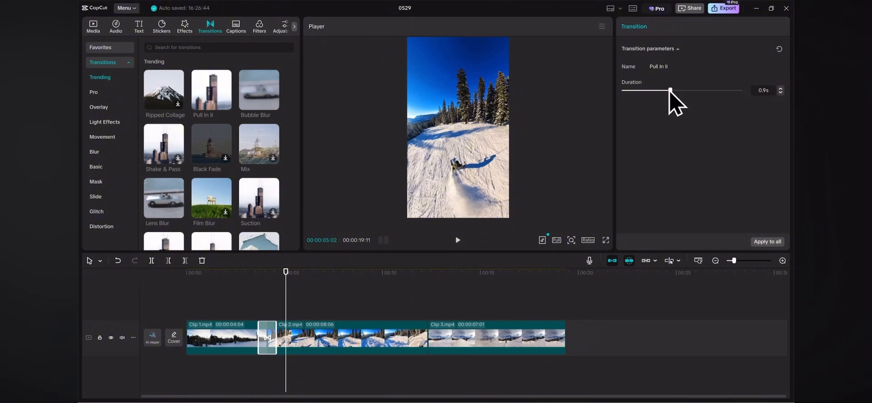
- Shorten the transition between Clip 1 and Clip 2 to 0.5s, and play it back
{"action": "left_click_drag", "start_coordinate": [668, 91], "coordinate": [650, 91]}
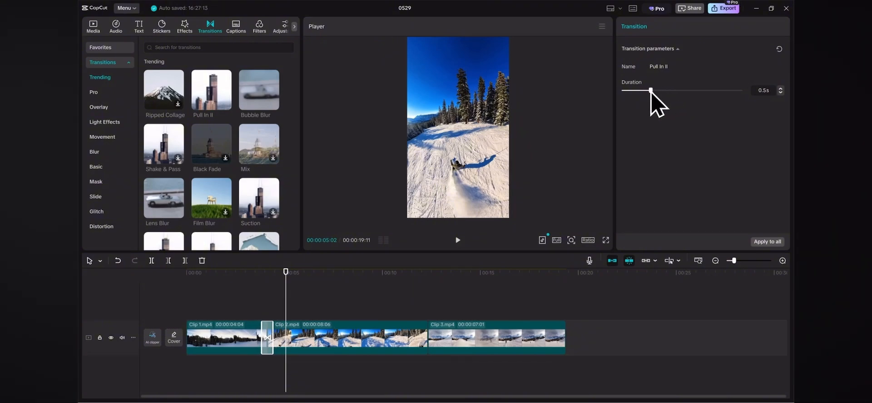
{"action": "left_click_drag", "start_coordinate": [286, 271], "coordinate": [254, 272]}
{"action": "key", "text": "space"}
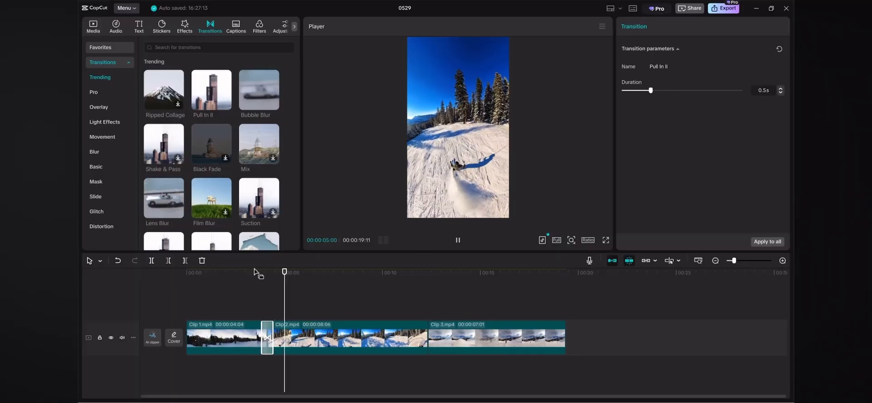
{"action": "left_click", "coordinate": [248, 281]}
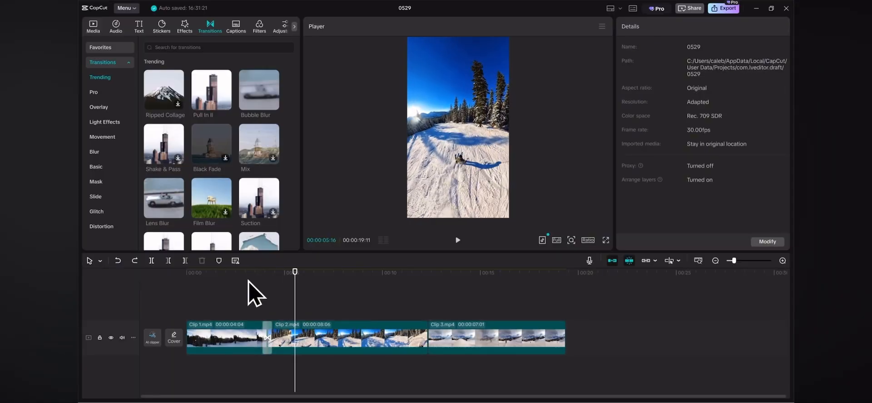
- Scale Clip 2 up to 205% and reposition it vertically to Y 1415 so the skier is centred in the frame
{"action": "left_click", "coordinate": [323, 338]}
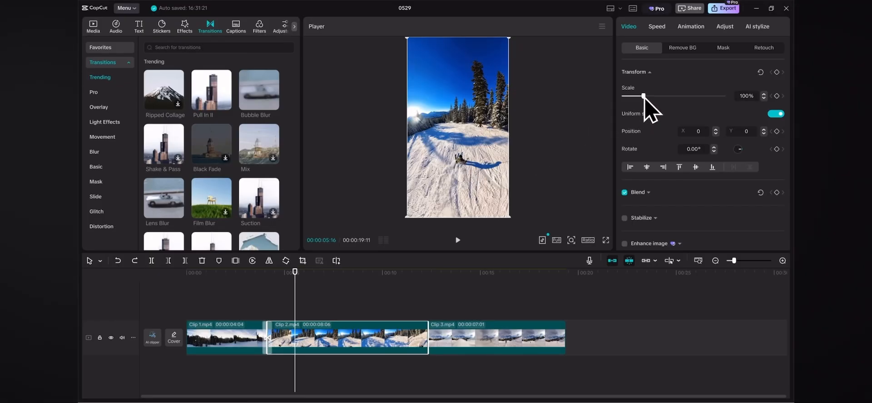
{"action": "left_click_drag", "start_coordinate": [644, 96], "coordinate": [664, 96]}
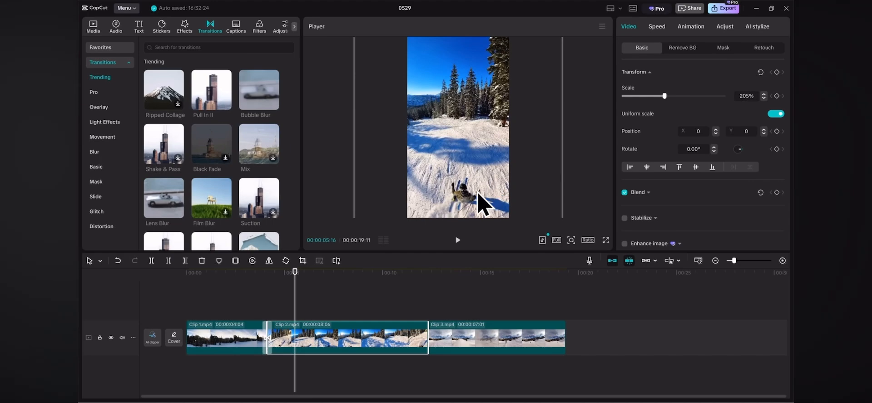
{"action": "left_click_drag", "start_coordinate": [483, 200], "coordinate": [476, 139]}
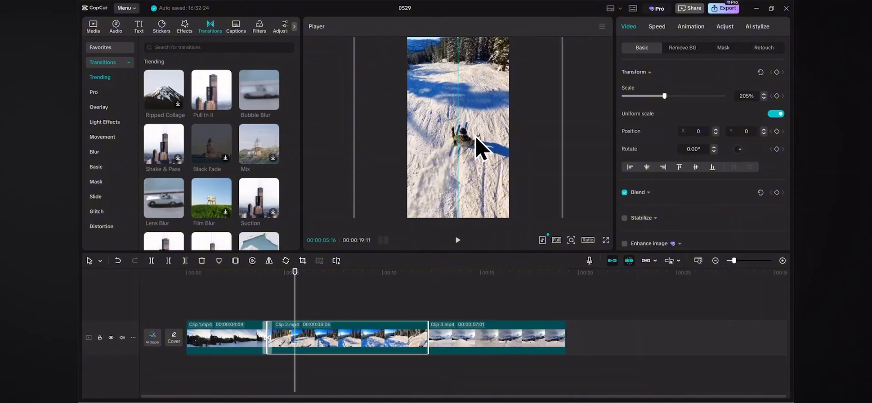
{"action": "mouse_move", "coordinate": [476, 139]}
{"action": "left_mouse_down"}
{"action": "mouse_move", "coordinate": [477, 194]}
{"action": "mouse_move", "coordinate": [477, 128]}
{"action": "left_mouse_up"}
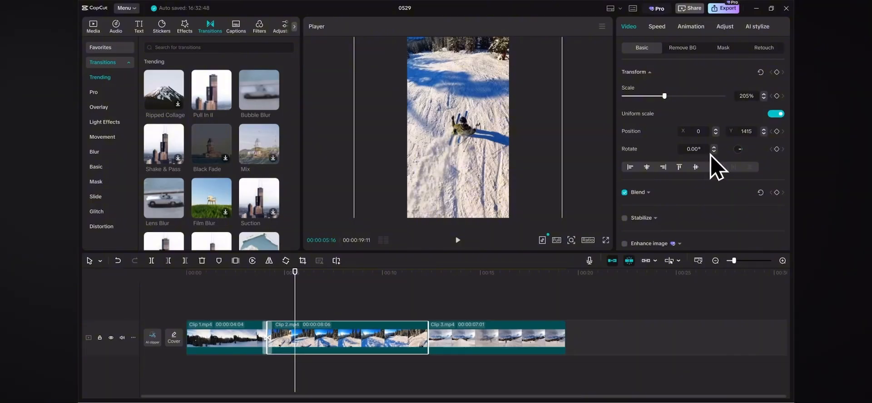
- Try rotating Clip 2 to 346.50°, and undo the rotation
{"action": "mouse_move", "coordinate": [742, 150]}
{"action": "left_mouse_down"}
{"action": "mouse_move", "coordinate": [729, 156]}
{"action": "mouse_move", "coordinate": [731, 145]}
{"action": "left_mouse_up"}
{"action": "left_click_drag", "start_coordinate": [741, 148], "coordinate": [742, 148]}
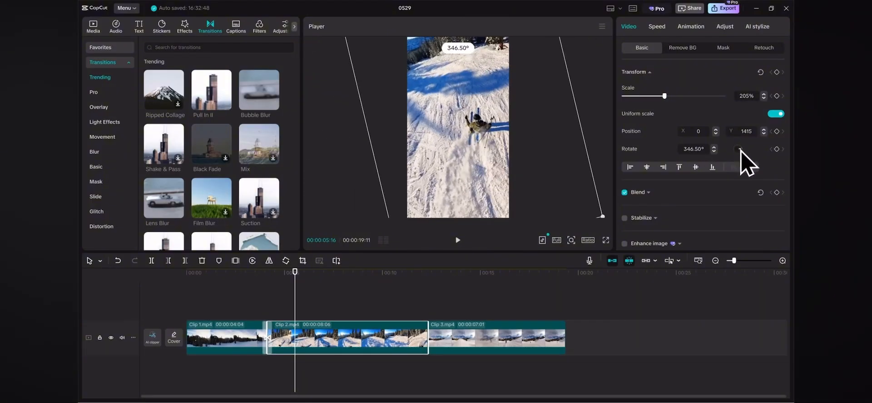
{"action": "key", "text": "ctrl+z"}
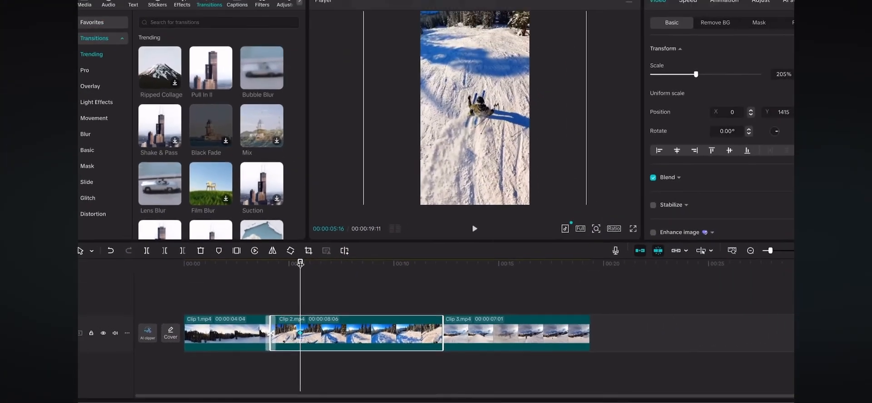
- Keyframe Clip 2's scale at 267% at 00:00:08:04, and scrub through the zoom between the two keyframes
{"action": "left_click_drag", "start_coordinate": [299, 262], "coordinate": [353, 263]}
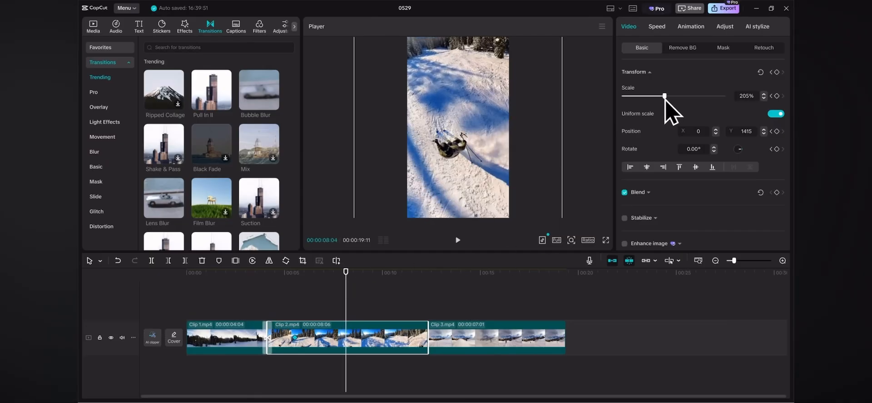
{"action": "left_click_drag", "start_coordinate": [665, 96], "coordinate": [678, 97]}
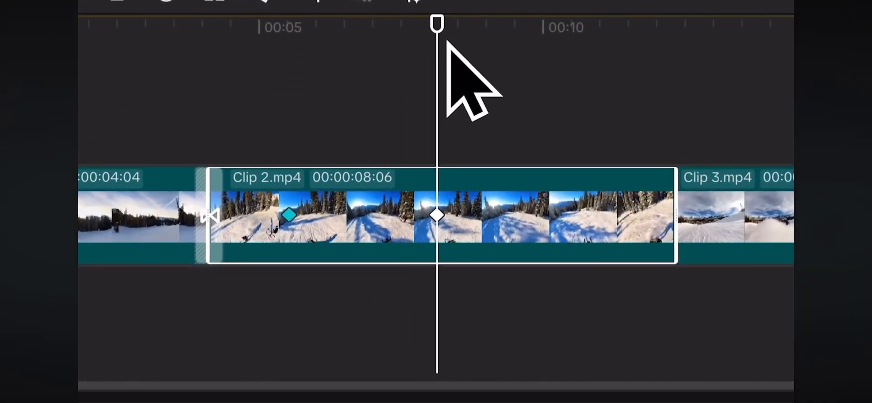
{"action": "left_click_drag", "start_coordinate": [437, 24], "coordinate": [336, 50]}
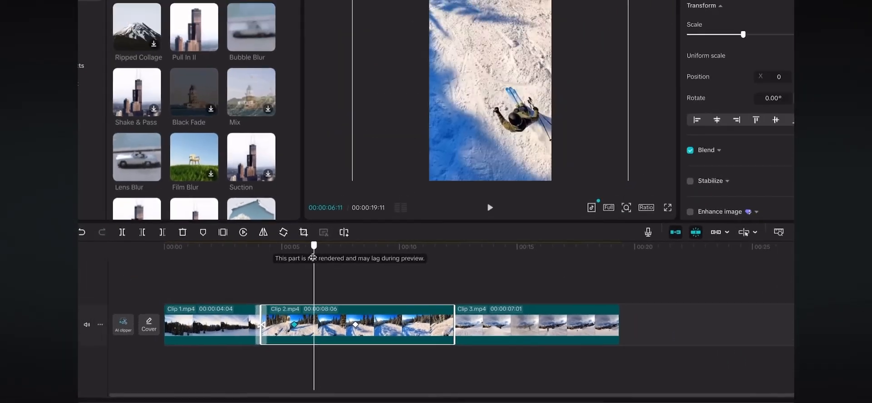
{"action": "left_click_drag", "start_coordinate": [313, 258], "coordinate": [344, 283]}
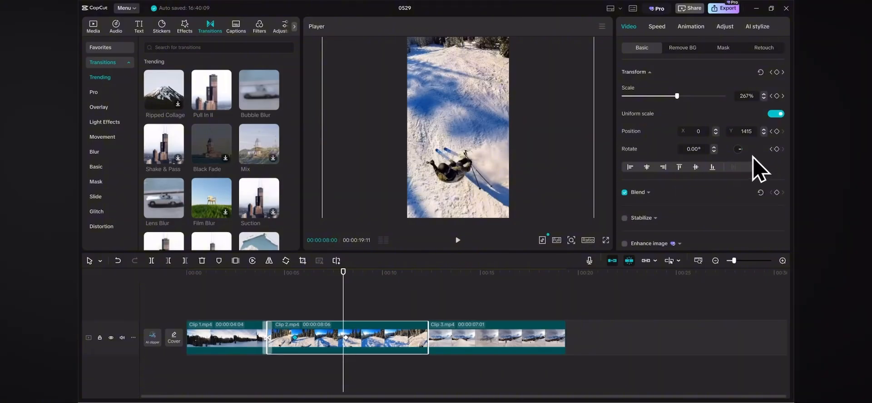
{"action": "left_click", "coordinate": [777, 132]}
- Speed up Clip 2 by setting its duration to 7.5s
{"action": "left_click", "coordinate": [655, 27]}
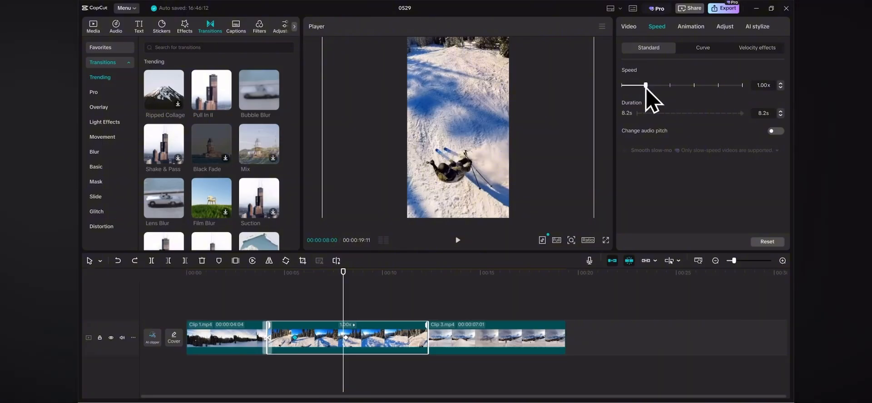
{"action": "mouse_move", "coordinate": [646, 86]}
{"action": "left_mouse_down"}
{"action": "mouse_move", "coordinate": [658, 86]}
{"action": "mouse_move", "coordinate": [637, 85]}
{"action": "mouse_move", "coordinate": [646, 85]}
{"action": "left_mouse_up"}
{"action": "double_click", "coordinate": [767, 113]}
{"action": "key", "text": "Return"}
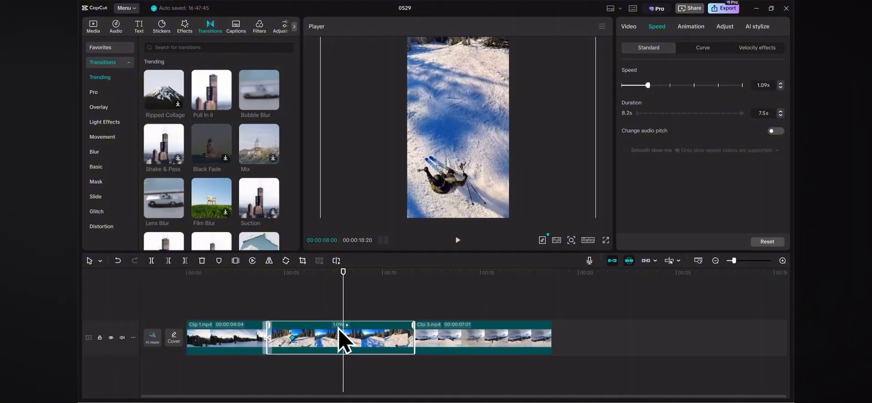
- Apply the TV Off out animation to Clip 2 and set its duration to 1.1s
{"action": "left_click", "coordinate": [691, 26]}
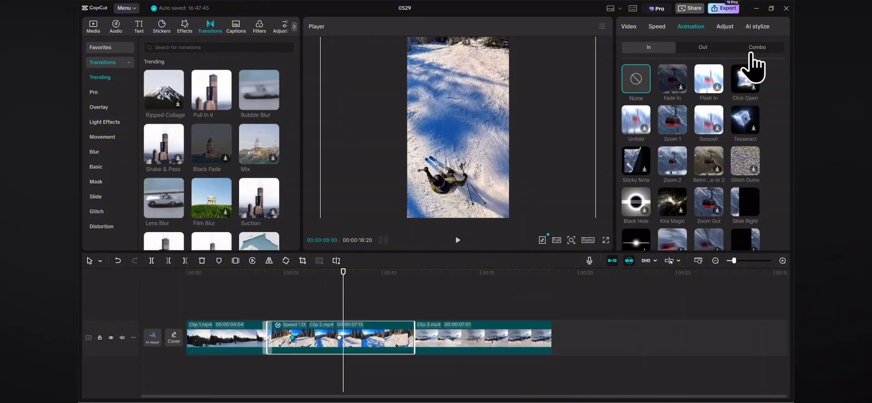
{"action": "left_click", "coordinate": [704, 50]}
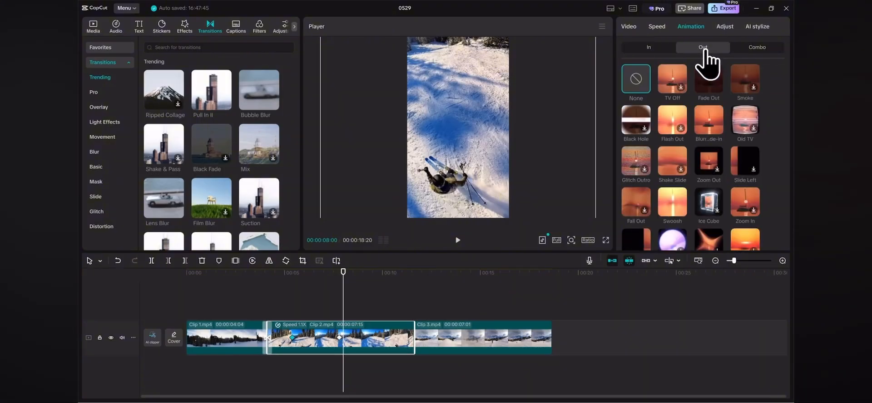
{"action": "left_click", "coordinate": [680, 83]}
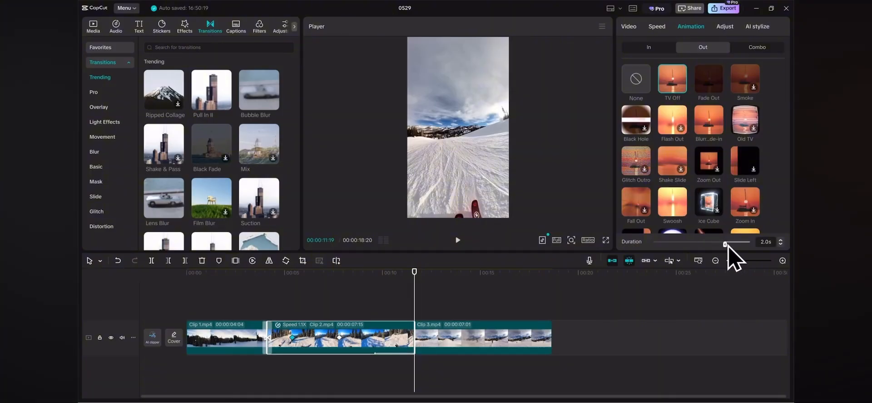
{"action": "left_click_drag", "start_coordinate": [726, 245], "coordinate": [738, 244]}
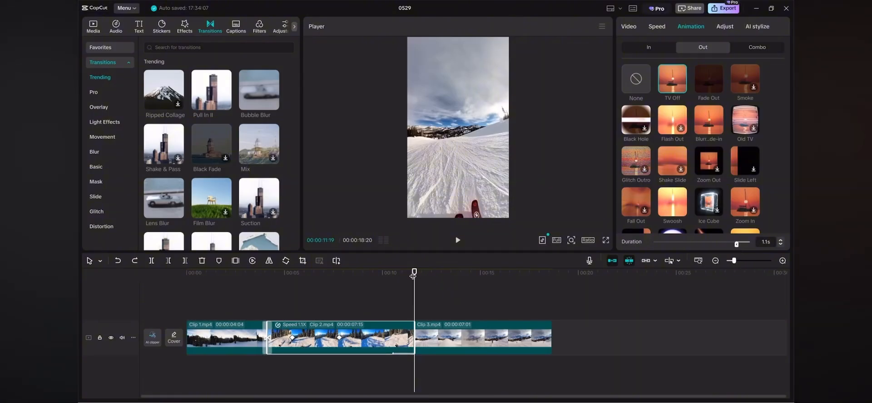
- Move the playhead to 00:00:09:12 and set Clip 2's temperature to 13, saturation to 13 and exposure to 15
{"action": "left_click_drag", "start_coordinate": [406, 270], "coordinate": [371, 273]}
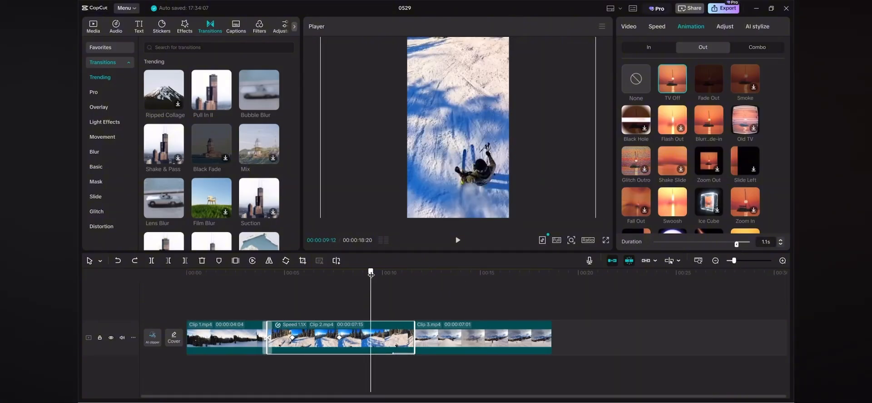
{"action": "left_click", "coordinate": [725, 28]}
{"action": "scroll", "coordinate": [709, 100], "scroll_direction": "down", "scroll_amount": 5}
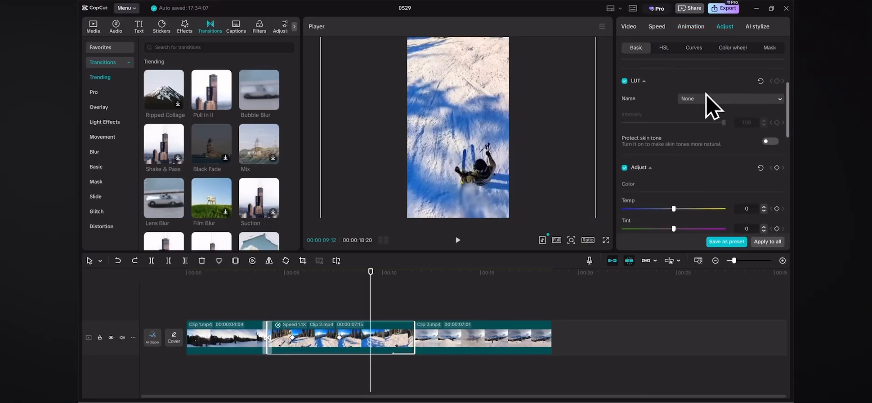
{"action": "scroll", "coordinate": [702, 99], "scroll_direction": "down", "scroll_amount": 2}
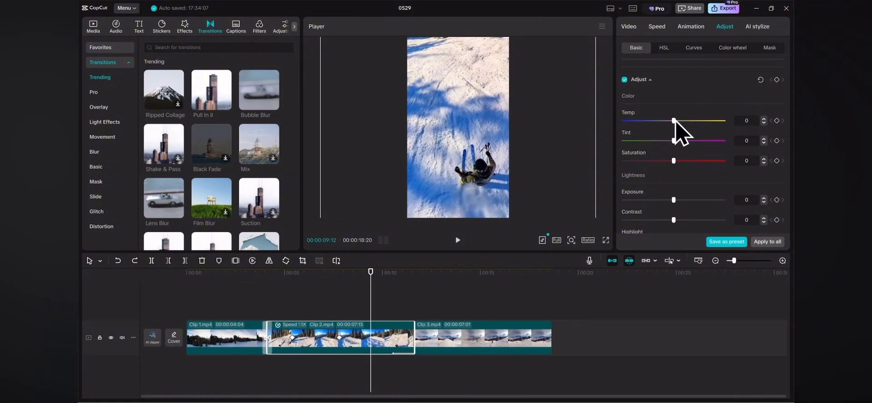
{"action": "left_click_drag", "start_coordinate": [674, 121], "coordinate": [686, 122]}
{"action": "left_click_drag", "start_coordinate": [676, 161], "coordinate": [686, 161]}
{"action": "left_click_drag", "start_coordinate": [674, 201], "coordinate": [689, 201]}
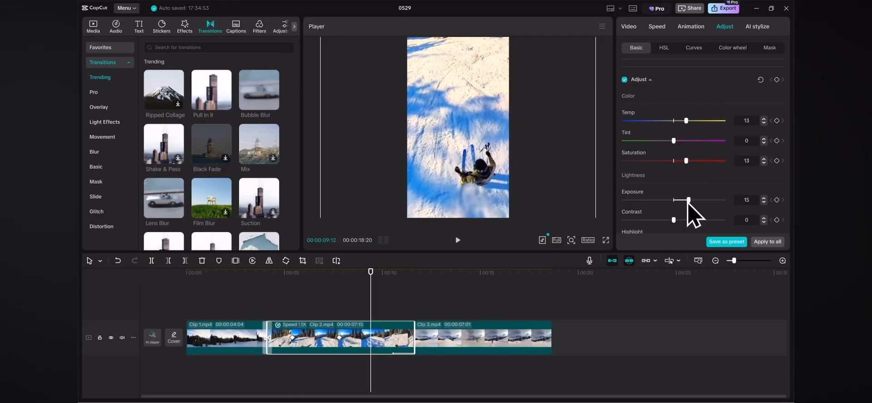
{"action": "scroll", "coordinate": [689, 198], "scroll_direction": "down", "scroll_amount": 6}
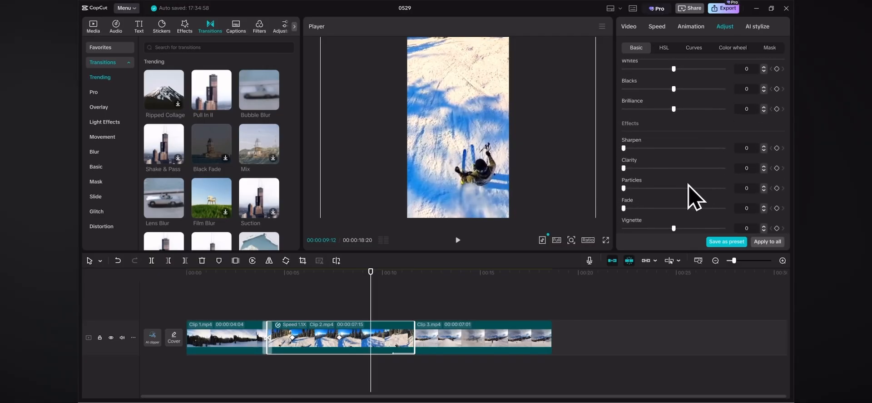
- Try applying the Oppenheimer filter to Clip 2, and undo it
{"action": "left_click", "coordinate": [260, 32]}
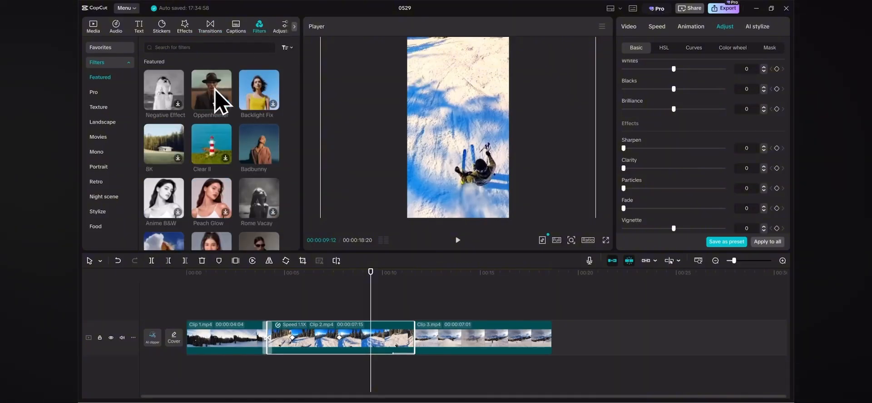
{"action": "left_click_drag", "start_coordinate": [213, 88], "coordinate": [381, 343]}
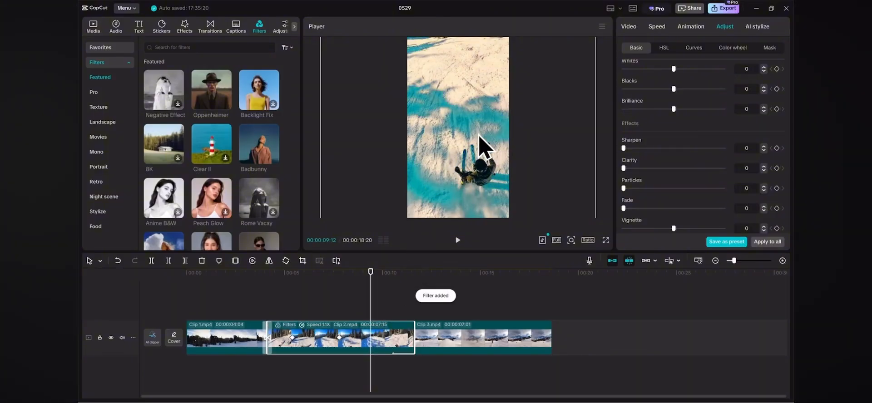
{"action": "key", "text": "ctrl+z"}
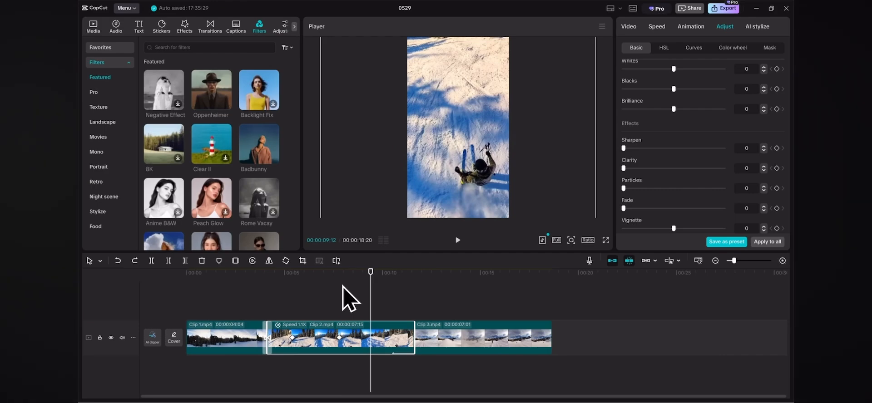
- Add the UNSTOPPABLE EVENING track from the Beats music to the timeline below the video clips, starting at 00:00
{"action": "left_click", "coordinate": [118, 29]}
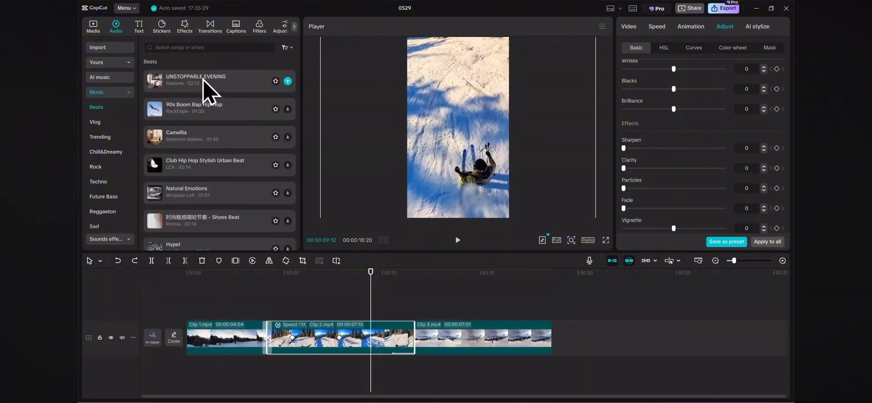
{"action": "left_click", "coordinate": [155, 83]}
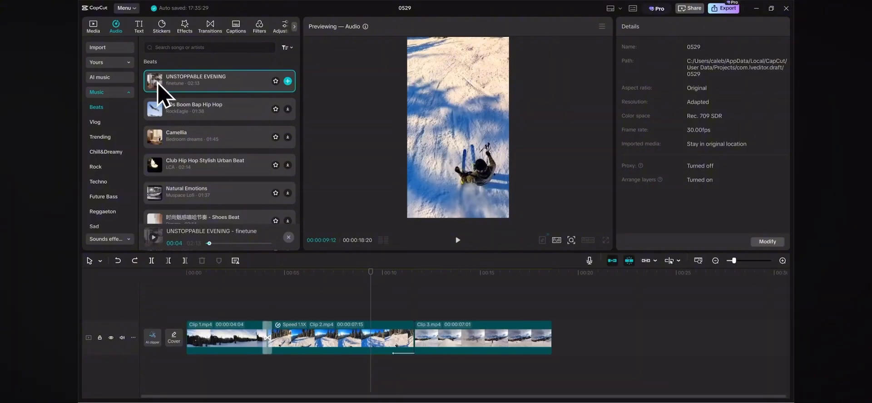
{"action": "left_click_drag", "start_coordinate": [160, 88], "coordinate": [188, 368]}
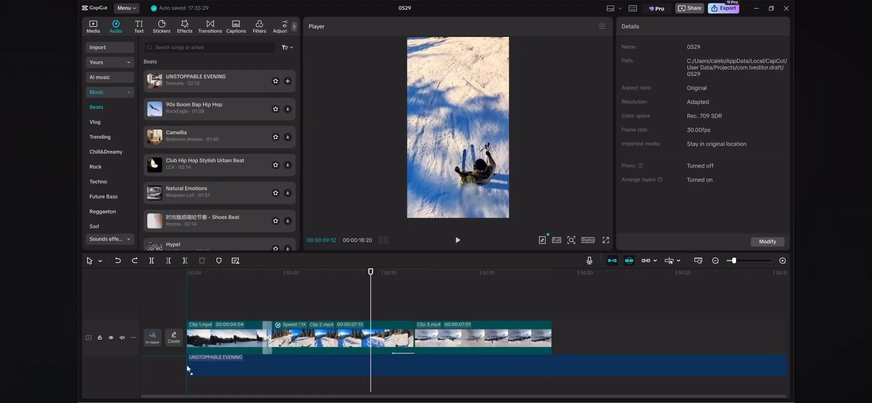
{"action": "left_click_drag", "start_coordinate": [187, 368], "coordinate": [187, 369]}
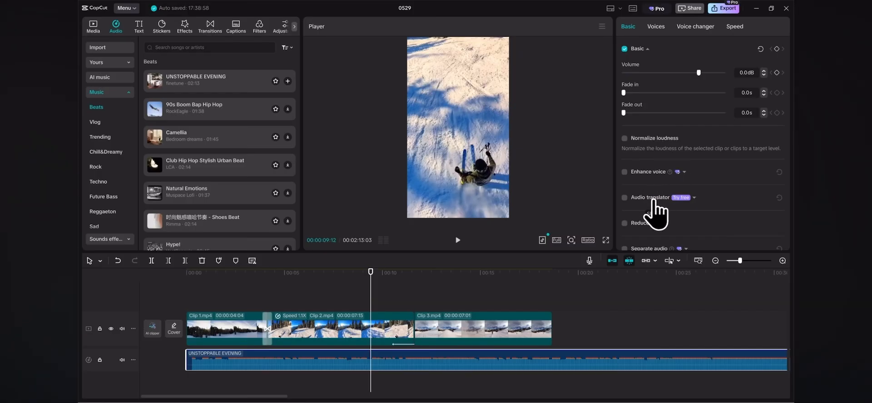
- Set the music track's volume to -18.2 dB, with a 0.4s fade in and a 0.6s fade out
{"action": "scroll", "coordinate": [660, 219], "scroll_direction": "down", "scroll_amount": 1}
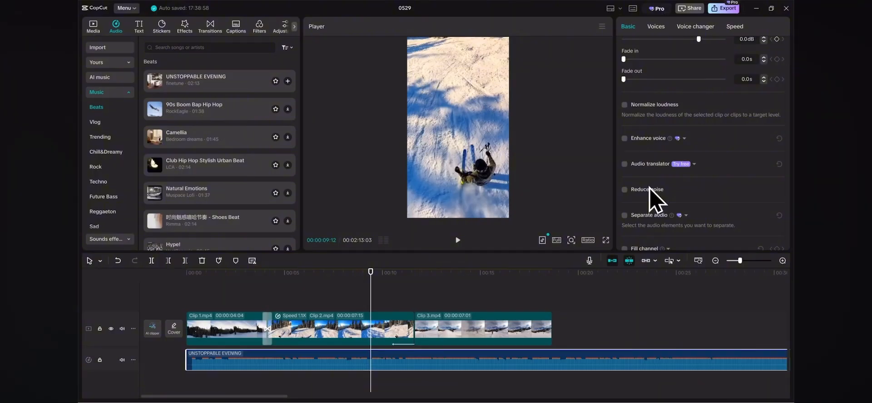
{"action": "scroll", "coordinate": [662, 218], "scroll_direction": "down", "scroll_amount": 1}
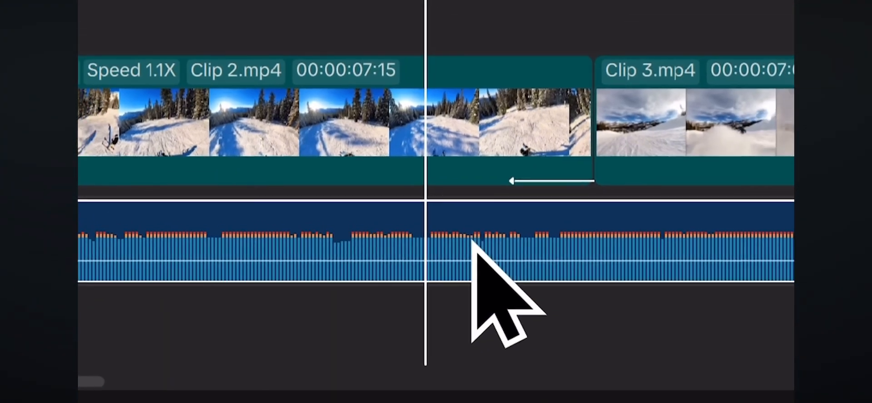
{"action": "scroll", "coordinate": [702, 211], "scroll_direction": "up", "scroll_amount": 2}
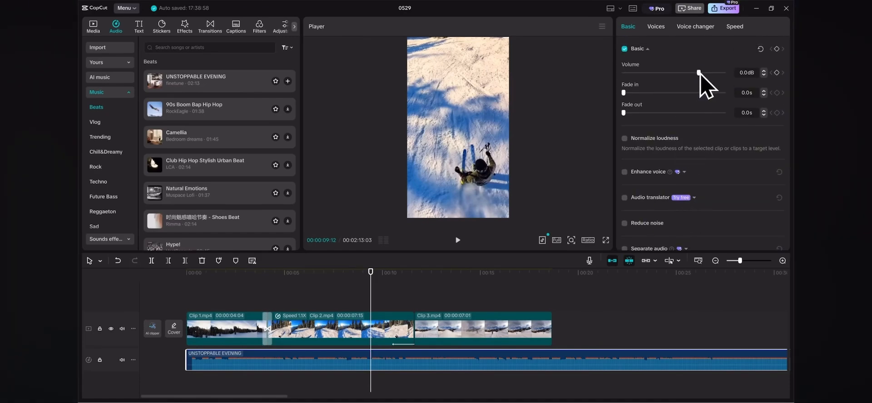
{"action": "left_click_drag", "start_coordinate": [699, 73], "coordinate": [676, 73]}
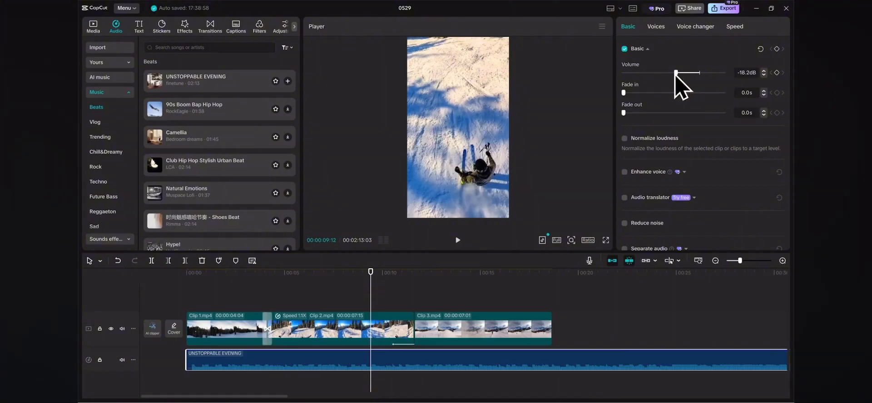
{"action": "left_click_drag", "start_coordinate": [624, 92], "coordinate": [629, 113]}
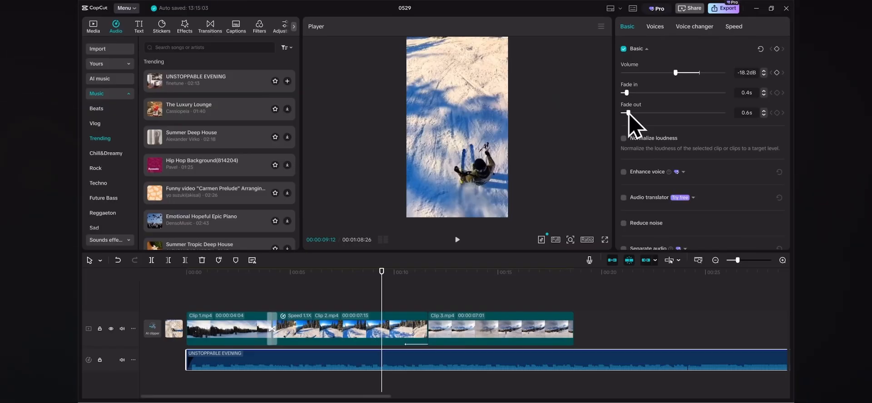
- Import the CapCut Captions Audio Demo file and place it on a new audio track below the music near the start
{"action": "left_click", "coordinate": [92, 27]}
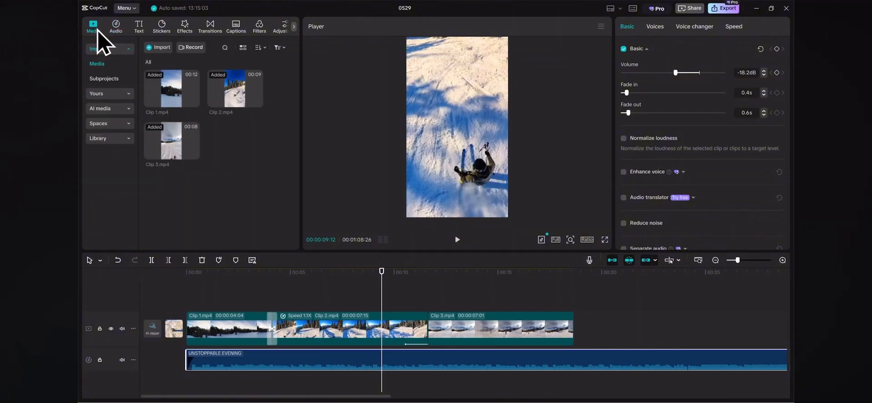
{"action": "left_click", "coordinate": [159, 47]}
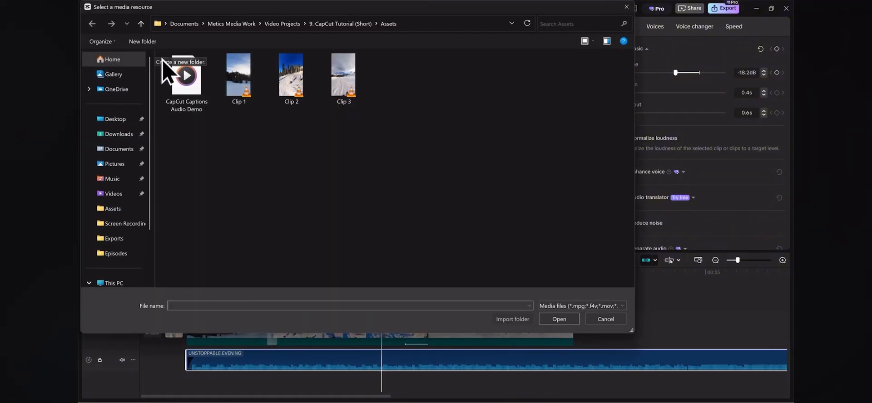
{"action": "double_click", "coordinate": [188, 77]}
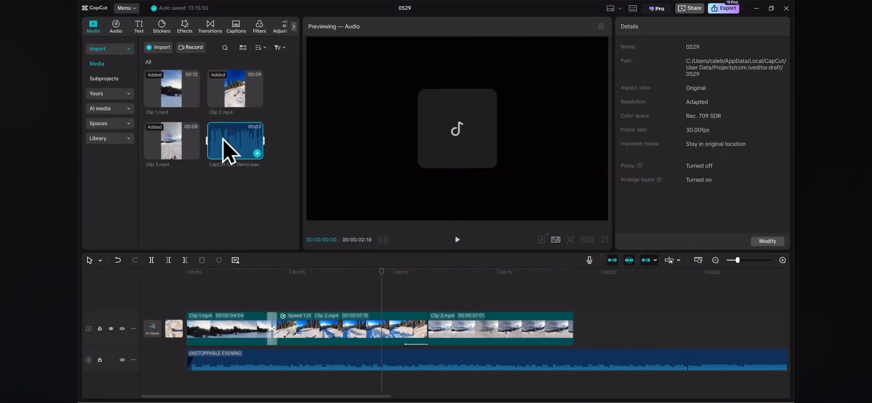
{"action": "left_click_drag", "start_coordinate": [229, 148], "coordinate": [200, 381]}
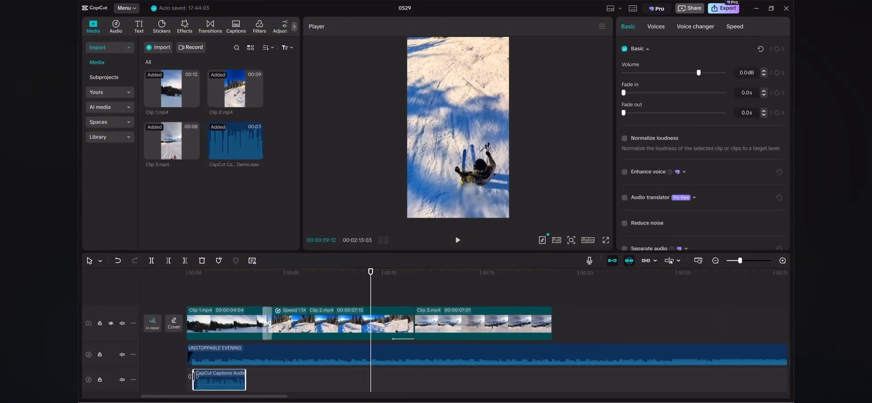
- Move the playhead to 00:00:00:11 and generate English auto captions without bilingual captions
{"action": "left_click_drag", "start_coordinate": [371, 272], "coordinate": [195, 273]}
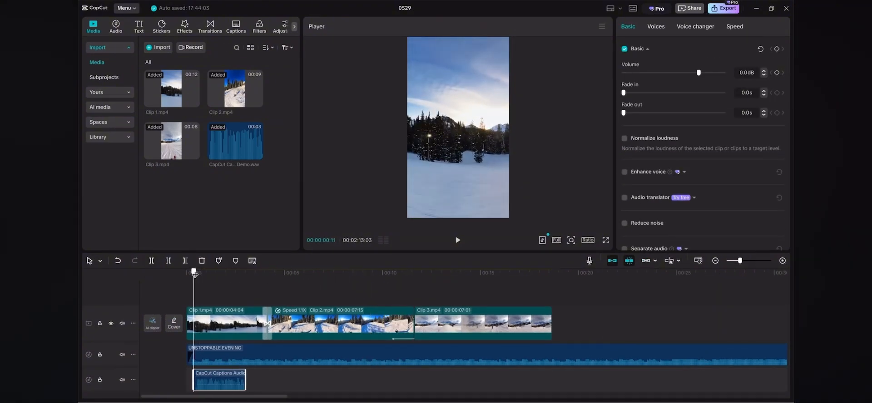
{"action": "left_click", "coordinate": [236, 28]}
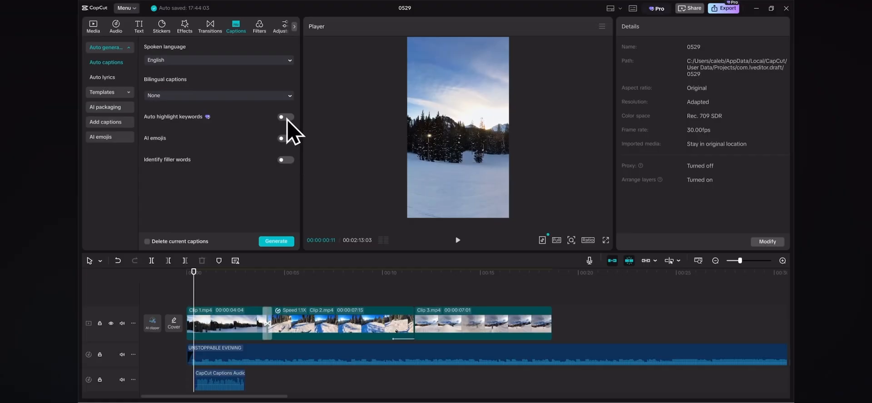
{"action": "left_click", "coordinate": [277, 241]}
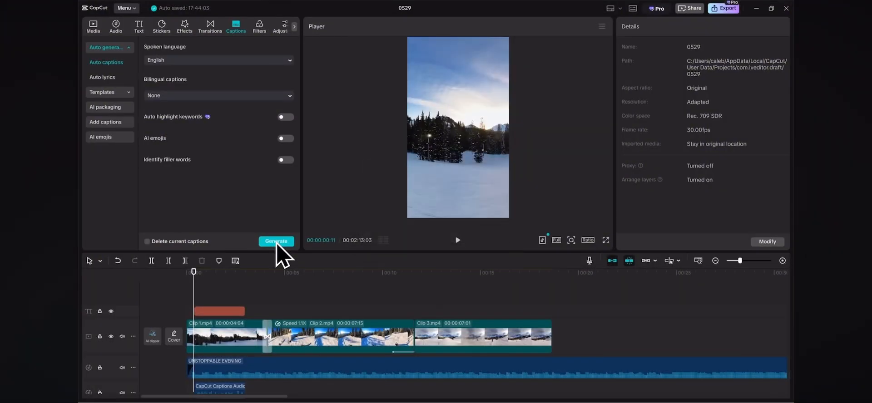
- Play back the generated caption and return the playhead to 00:00:01:29
{"action": "left_click", "coordinate": [458, 240]}
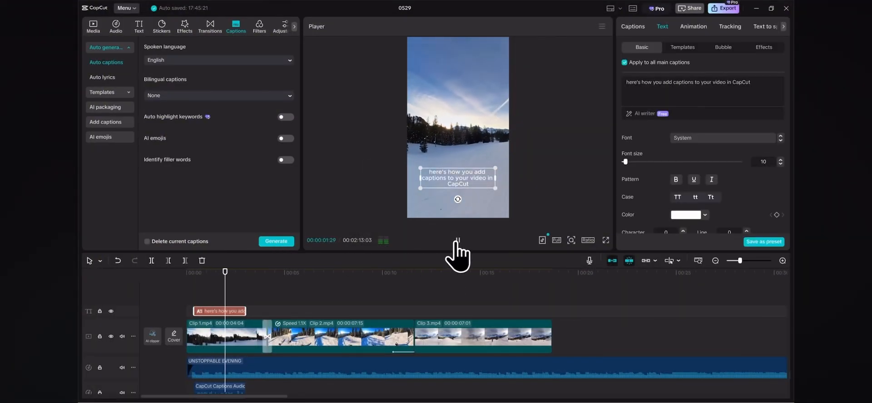
{"action": "left_click", "coordinate": [457, 240]}
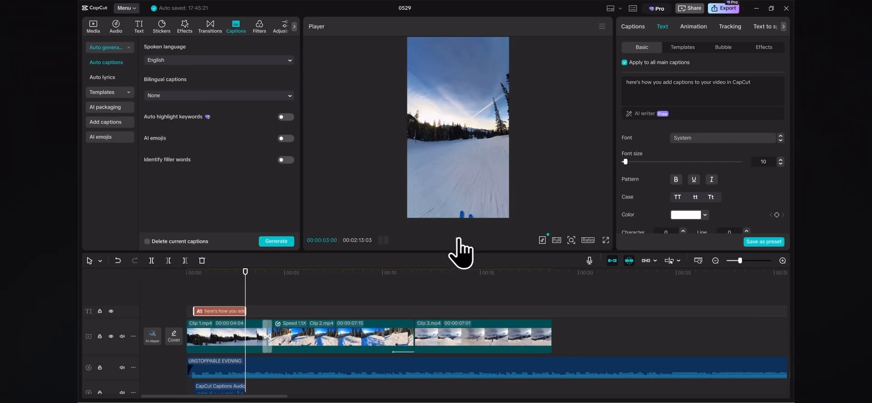
{"action": "left_click", "coordinate": [246, 274]}
{"action": "left_click_drag", "start_coordinate": [245, 274], "coordinate": [225, 277]}
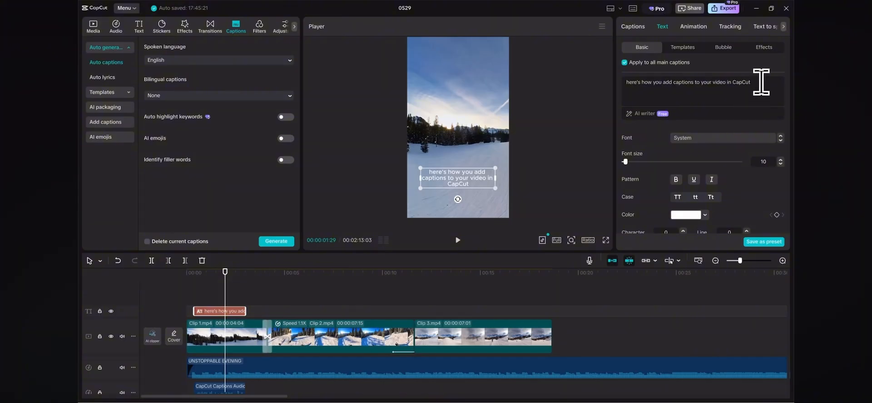
- Apply the yellow preset style with a black outline to all main captions
{"action": "left_click_drag", "start_coordinate": [754, 82], "coordinate": [617, 87]}
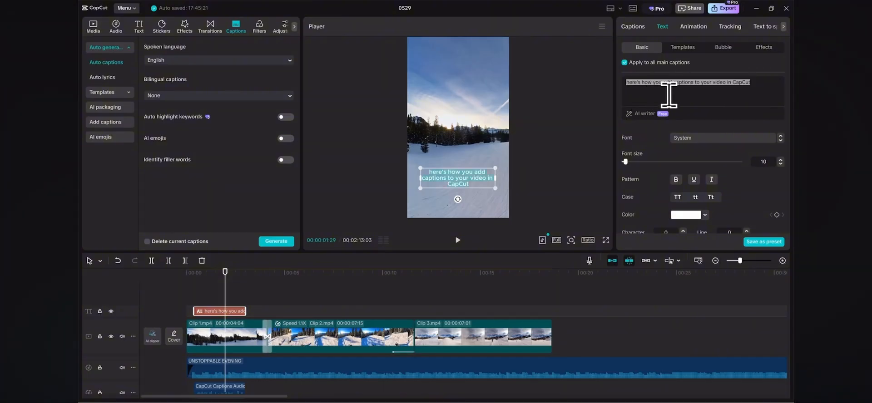
{"action": "left_click", "coordinate": [752, 84]}
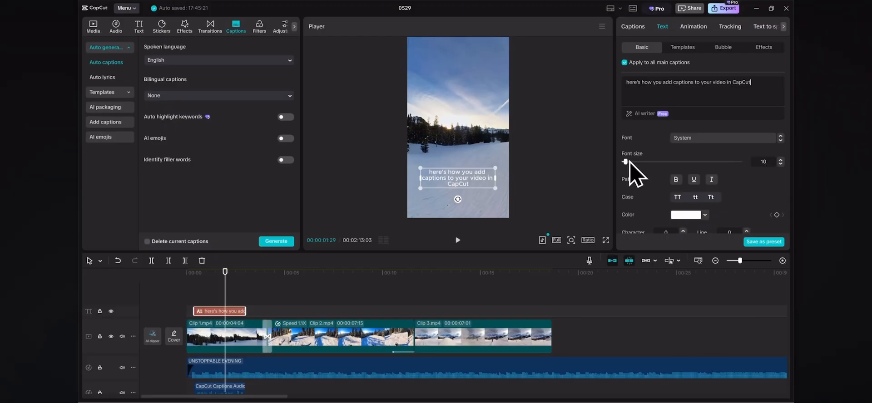
{"action": "scroll", "coordinate": [681, 177], "scroll_direction": "down", "scroll_amount": 2}
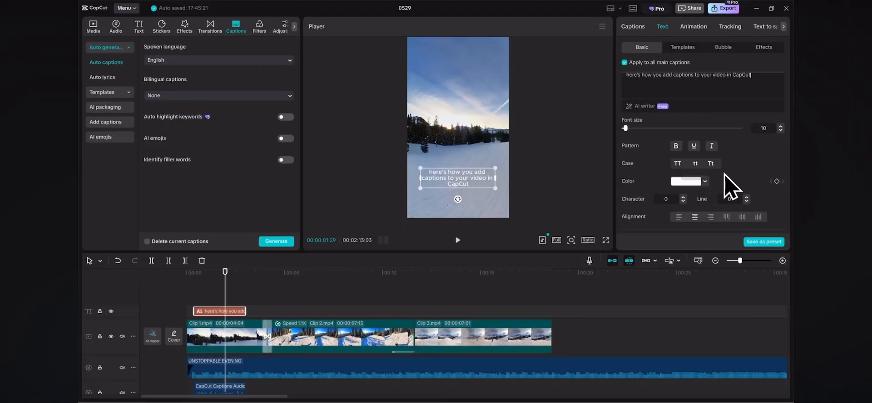
{"action": "scroll", "coordinate": [722, 184], "scroll_direction": "down", "scroll_amount": 3}
{"action": "scroll", "coordinate": [691, 174], "scroll_direction": "down", "scroll_amount": 2}
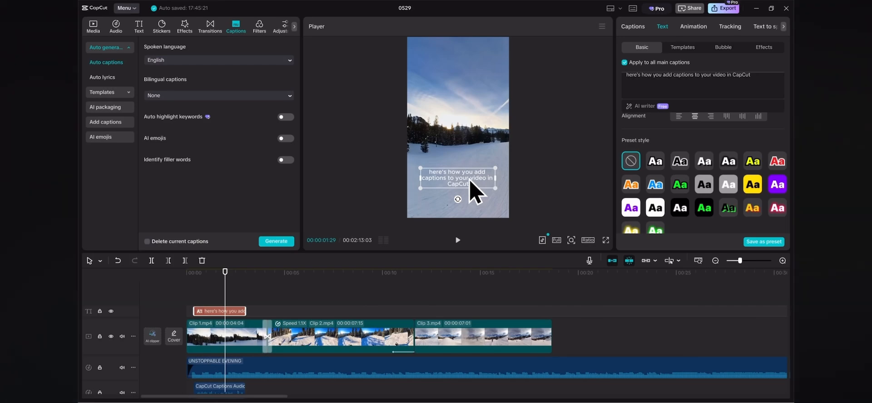
{"action": "left_click", "coordinate": [752, 164]}
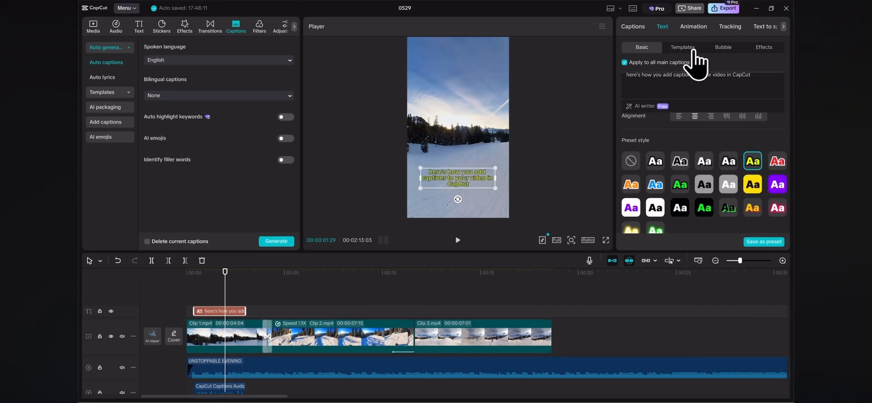
- Apply the QUICK text template to all main captions and play them back from 00:00:00:12
{"action": "left_click", "coordinate": [693, 49]}
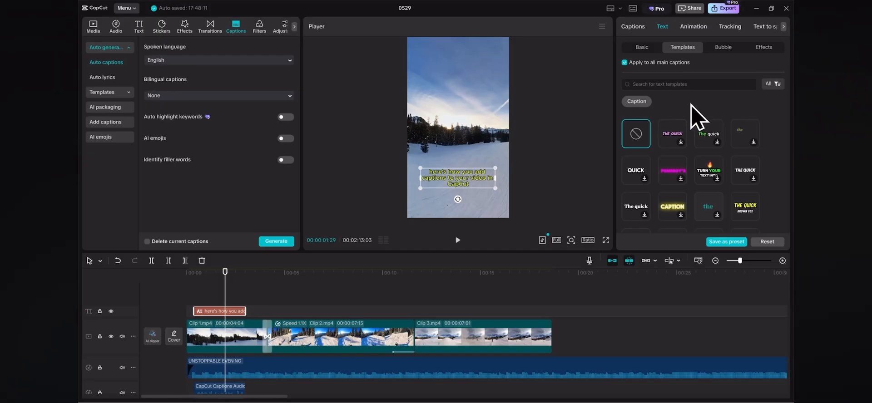
{"action": "left_click", "coordinate": [635, 173]}
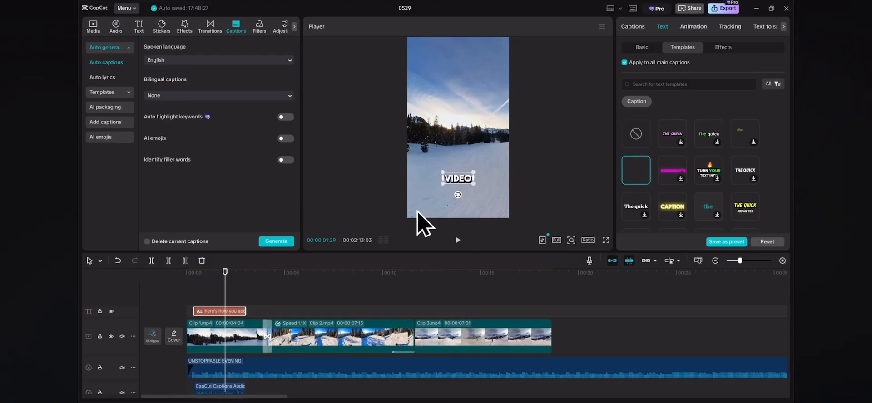
{"action": "left_click", "coordinate": [207, 278]}
{"action": "left_click_drag", "start_coordinate": [206, 278], "coordinate": [195, 278]}
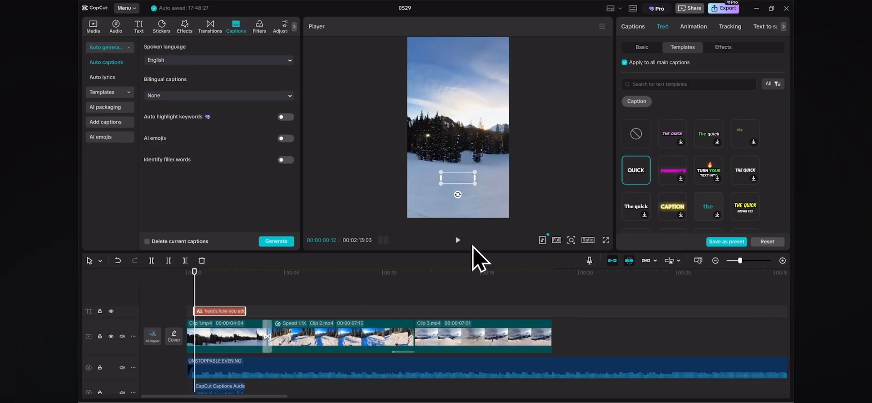
{"action": "left_click", "coordinate": [459, 240]}
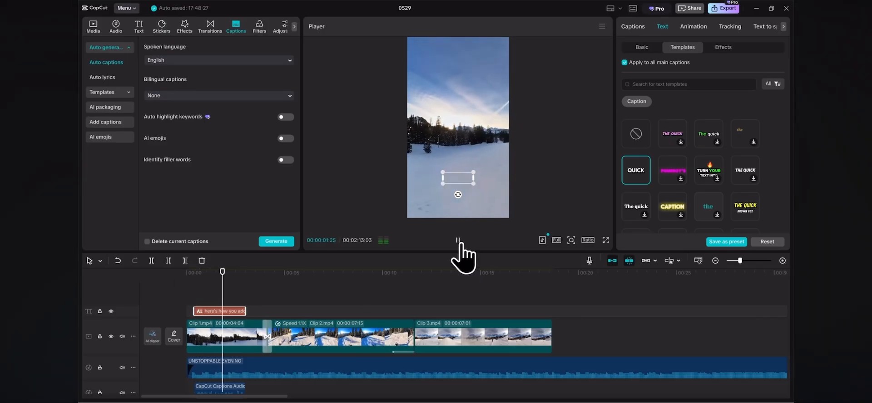
{"action": "left_click", "coordinate": [459, 241]}
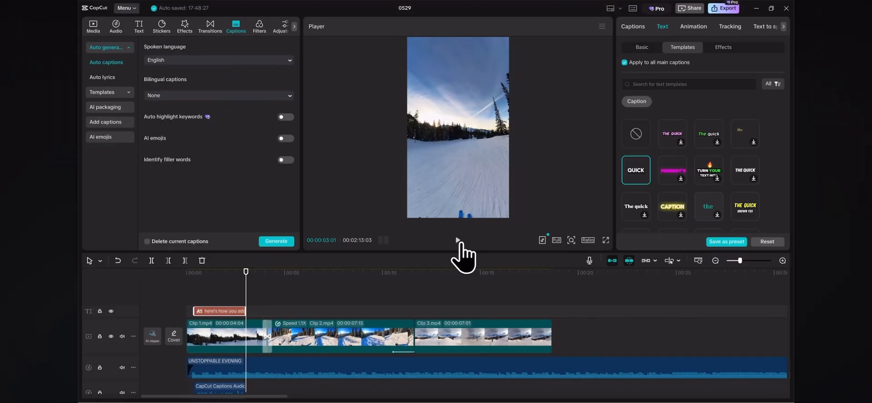
{"action": "left_click", "coordinate": [459, 248]}
- Move the playhead to 00:00:01:24, add a default text clip above the caption track and position the text in the sky
{"action": "left_click_drag", "start_coordinate": [246, 275], "coordinate": [221, 282]}
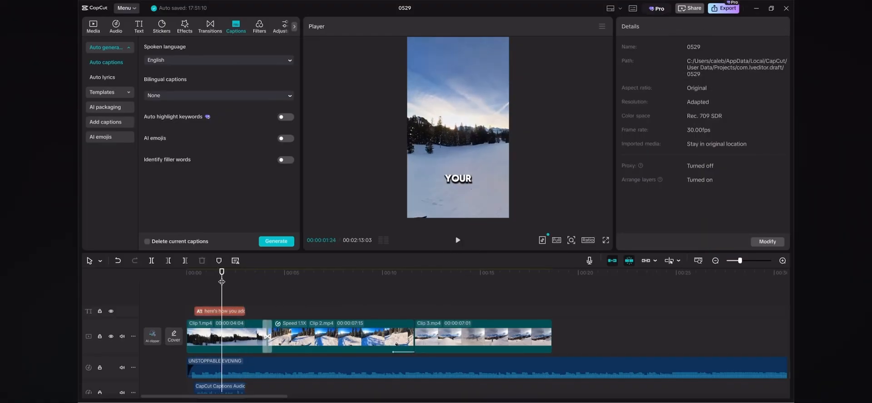
{"action": "left_click", "coordinate": [139, 32]}
{"action": "left_click_drag", "start_coordinate": [164, 82], "coordinate": [211, 301]}
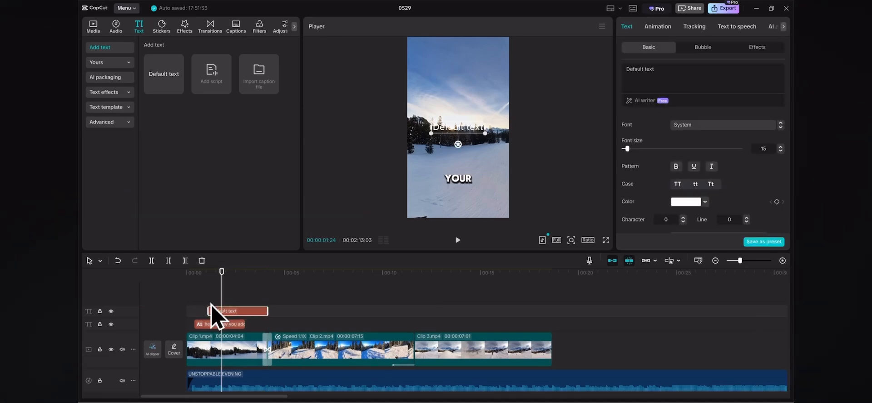
{"action": "left_click_drag", "start_coordinate": [469, 131], "coordinate": [468, 87]}
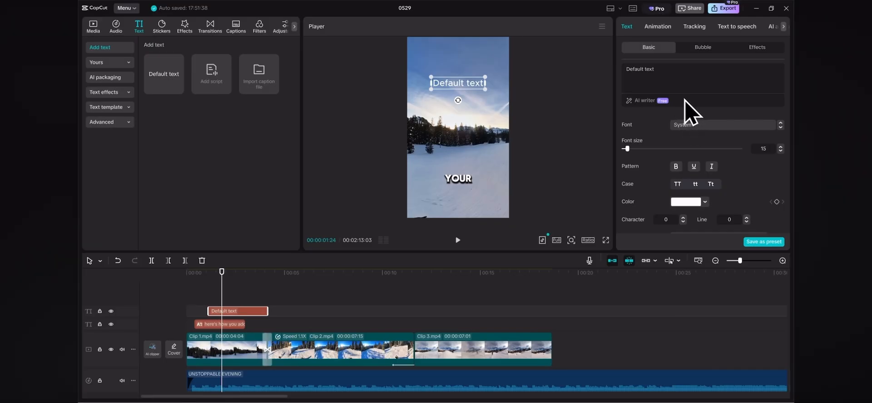
- Change the default text to "Skiing Trip" and apply the preset style with black letters on a grey background
{"action": "left_click_drag", "start_coordinate": [671, 70], "coordinate": [623, 69]}
{"action": "type", "text": "Skiing Trip"}
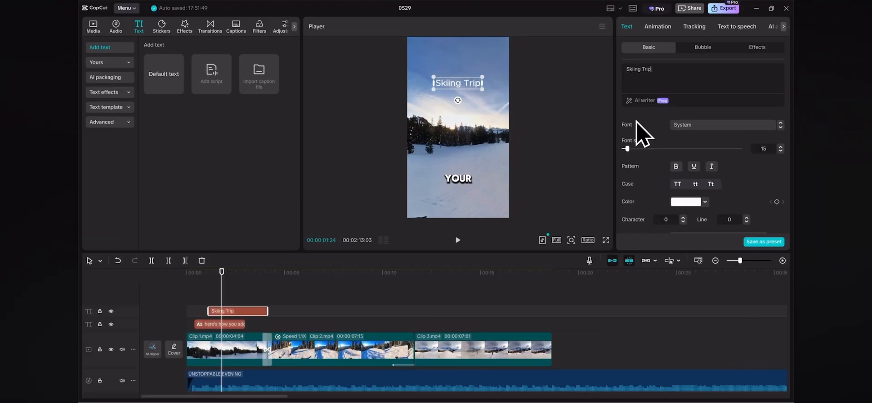
{"action": "scroll", "coordinate": [637, 127], "scroll_direction": "down", "scroll_amount": 5}
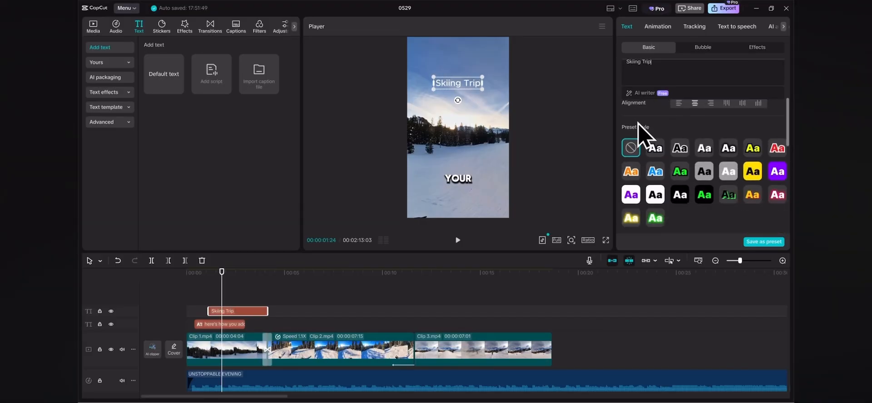
{"action": "left_click", "coordinate": [705, 171]}
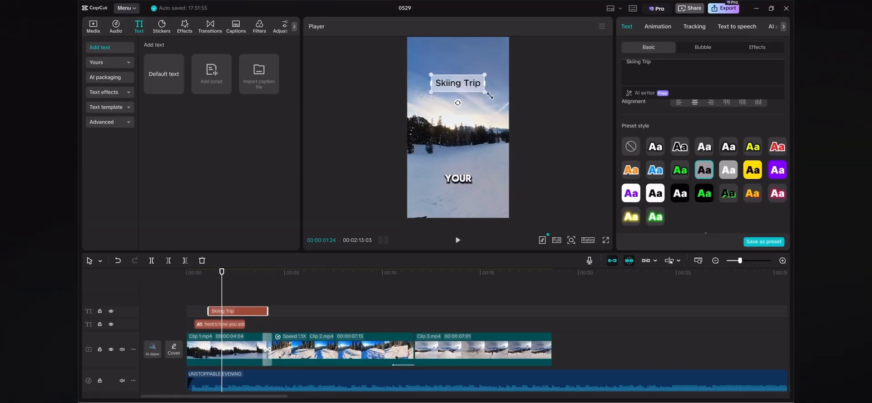
- Give the "Skiing Trip" text the Typewriter in-animation and the Fade Out out-animation, and play the result back
{"action": "left_click", "coordinate": [658, 27]}
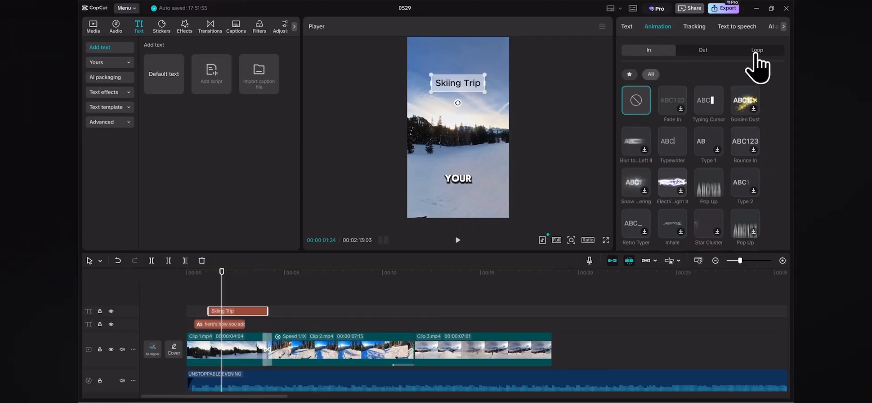
{"action": "left_click", "coordinate": [674, 151]}
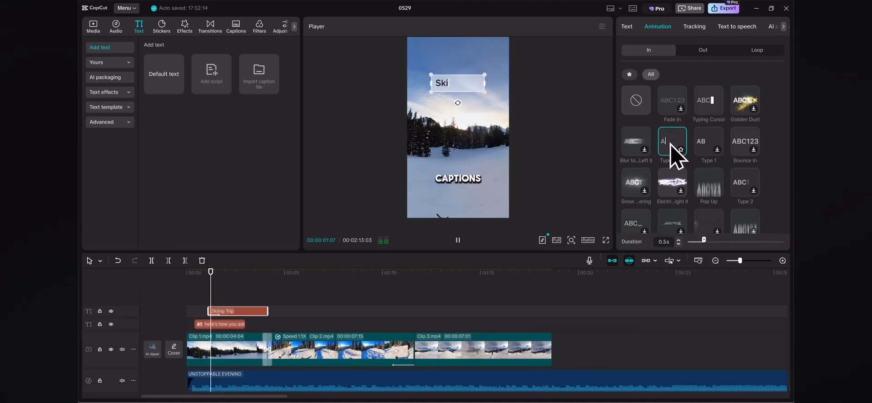
{"action": "left_click", "coordinate": [693, 53]}
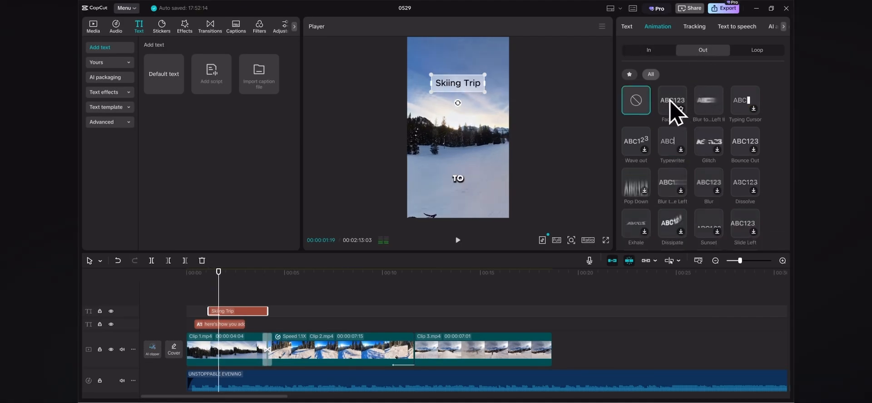
{"action": "left_click", "coordinate": [675, 109]}
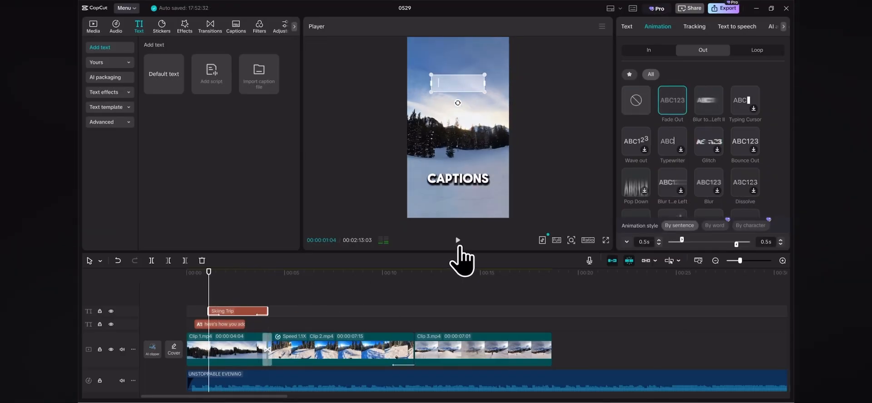
{"action": "left_click", "coordinate": [458, 240]}
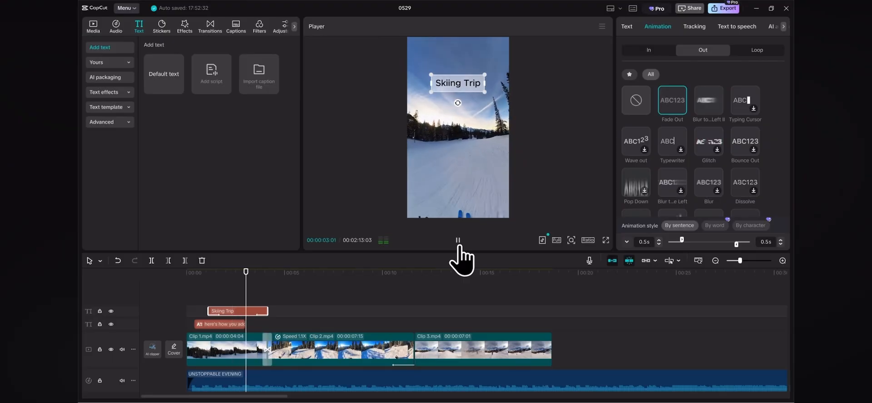
{"action": "left_click", "coordinate": [458, 240]}
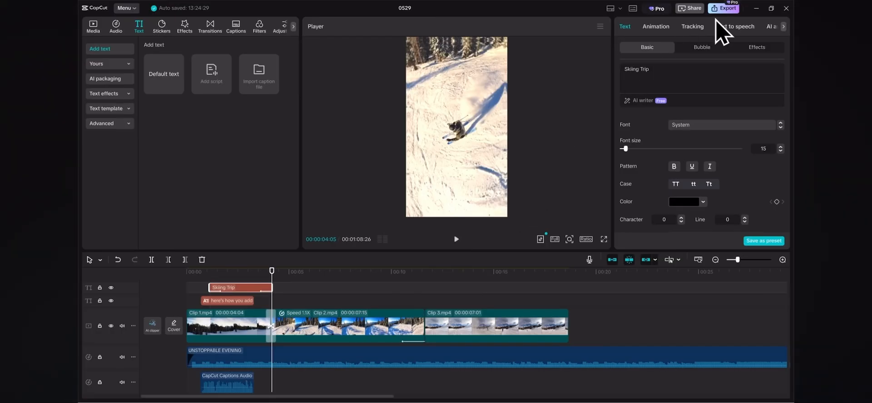
- Export the video as 0529(1) at 1080P, recommended bit rate, HEVC, mp4 and 30fps, and pause the exported video's preview
{"action": "left_click", "coordinate": [727, 9]}
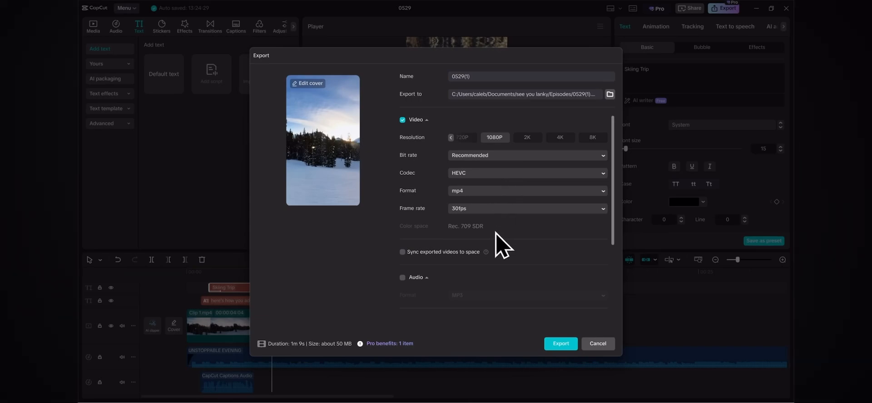
{"action": "scroll", "coordinate": [497, 245], "scroll_direction": "down", "scroll_amount": 5}
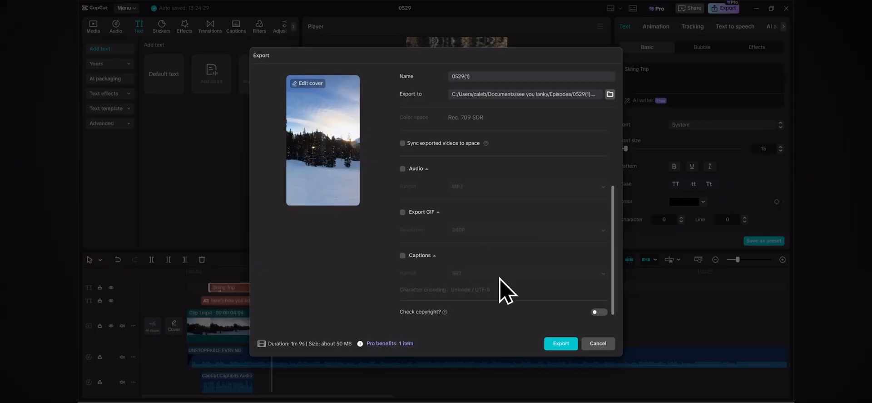
{"action": "left_click", "coordinate": [561, 344]}
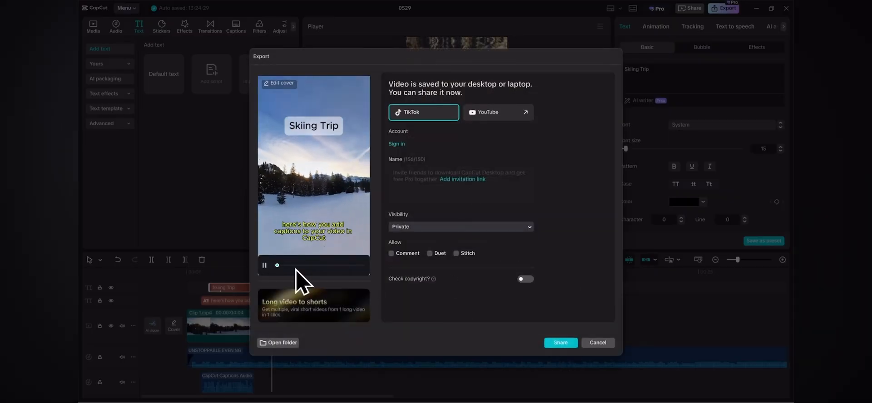
{"action": "left_click", "coordinate": [263, 266]}
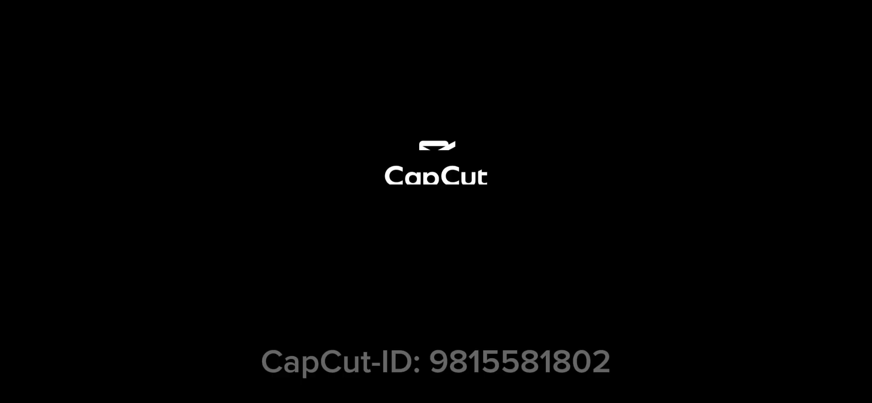